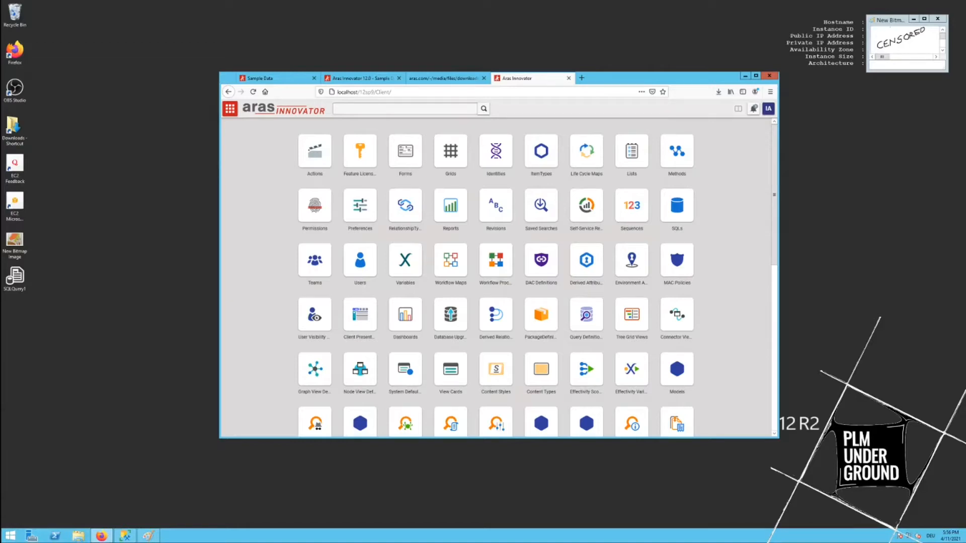
- Run the Parts search from Design in the contents panel, touching the Part Number criterion
{"action": "left_click", "coordinate": [229, 109]}
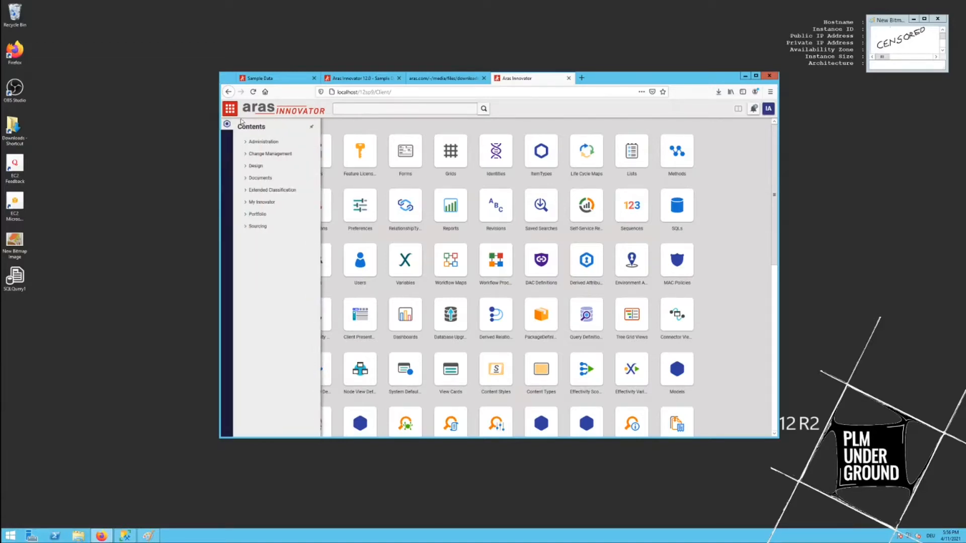
{"action": "left_click", "coordinate": [250, 165]}
{"action": "left_click", "coordinate": [266, 177]}
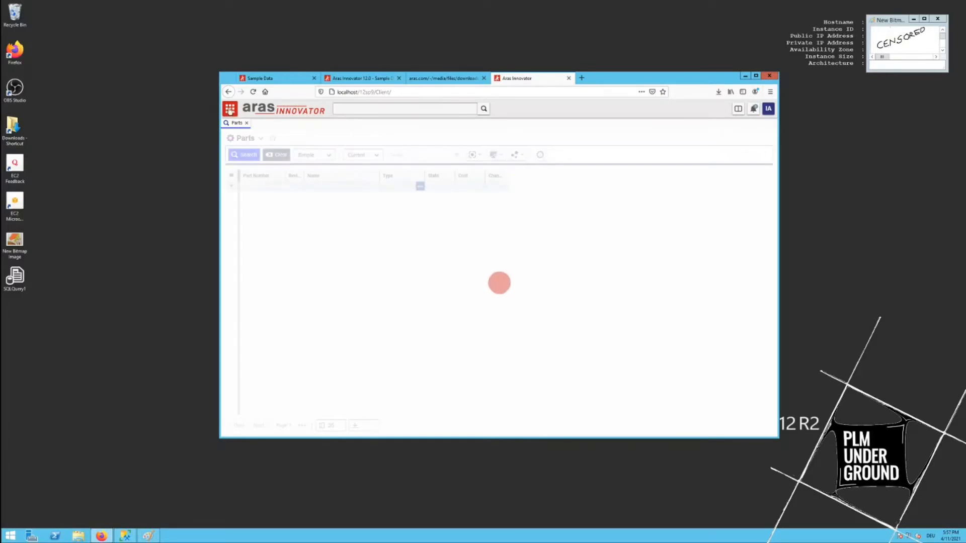
{"action": "left_click", "coordinate": [260, 185]}
{"action": "left_click", "coordinate": [242, 165]}
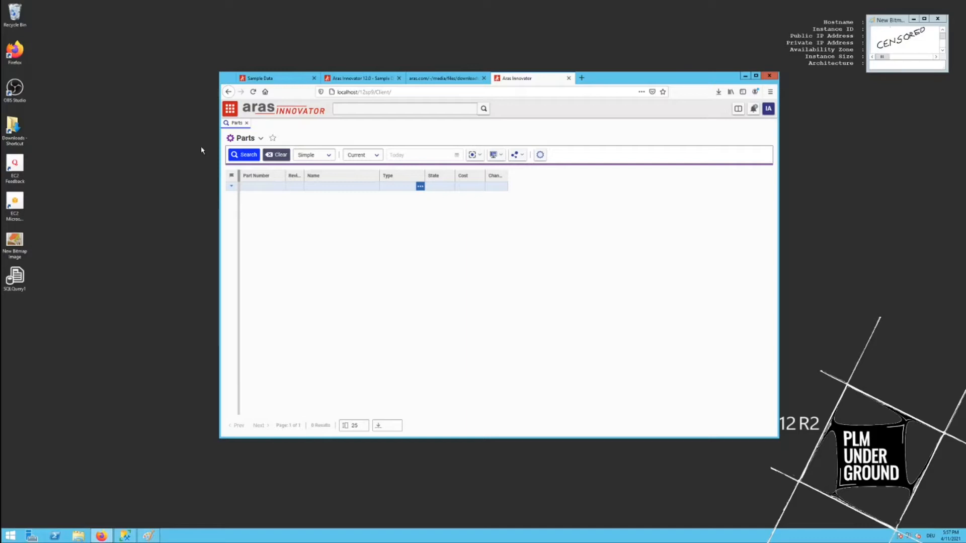
- Pin the contents navigation panel open beside the Parts search
{"action": "left_click", "coordinate": [230, 109]}
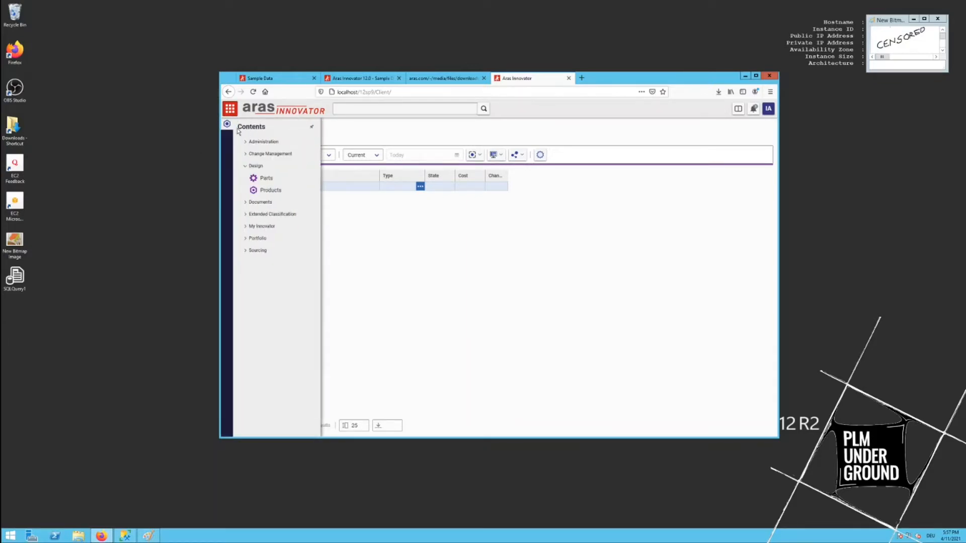
{"action": "left_click", "coordinate": [311, 126]}
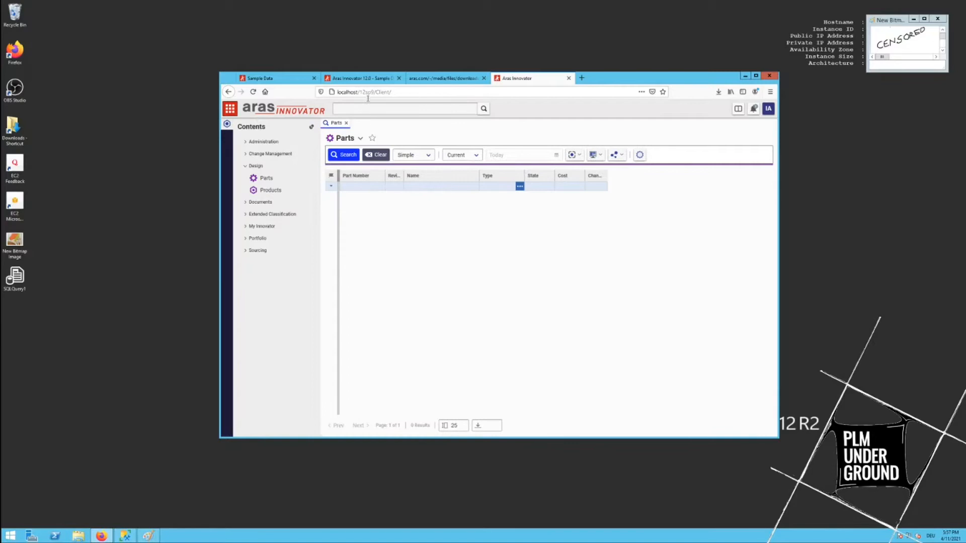
- Close the blank aras.com download tab after checking its address
{"action": "left_click", "coordinate": [362, 77]}
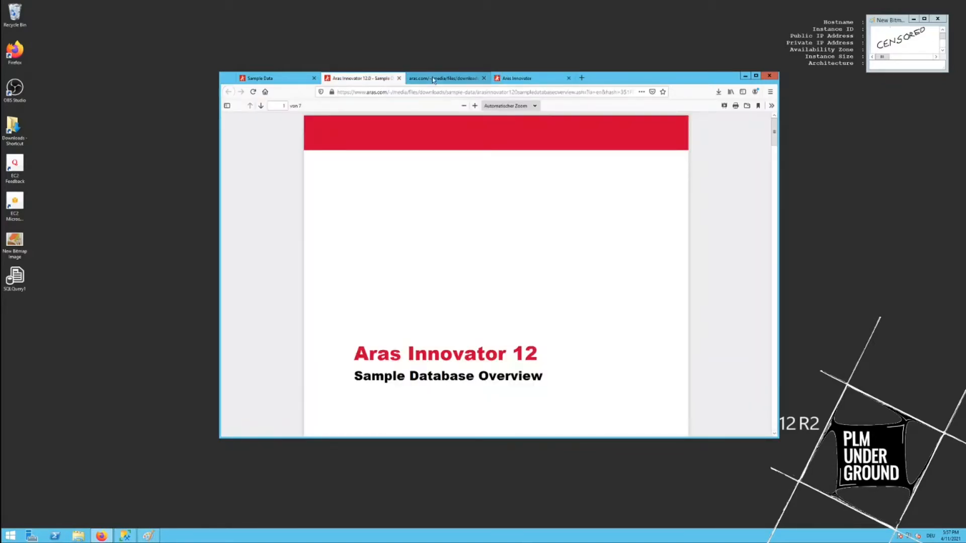
{"action": "left_click", "coordinate": [432, 78]}
{"action": "left_click", "coordinate": [396, 92]}
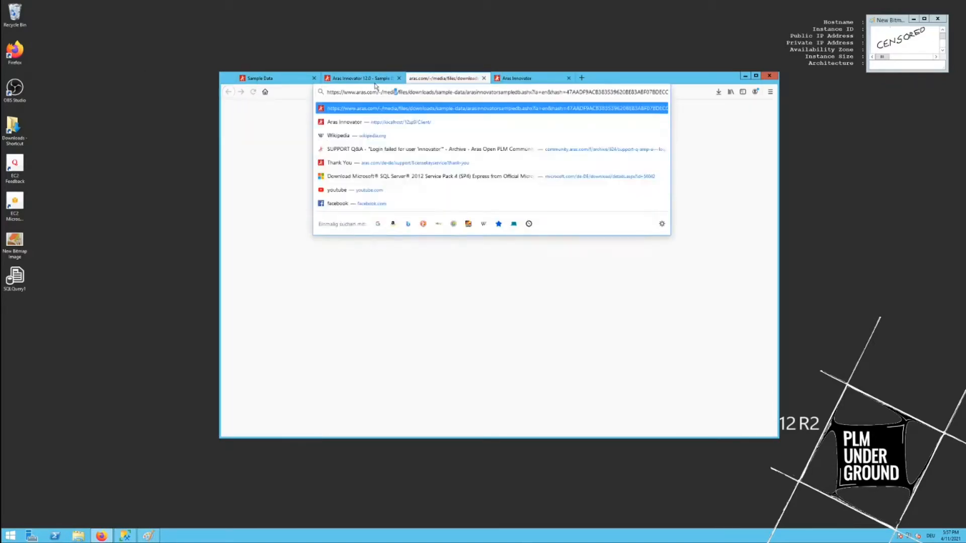
{"action": "left_click", "coordinate": [483, 77]}
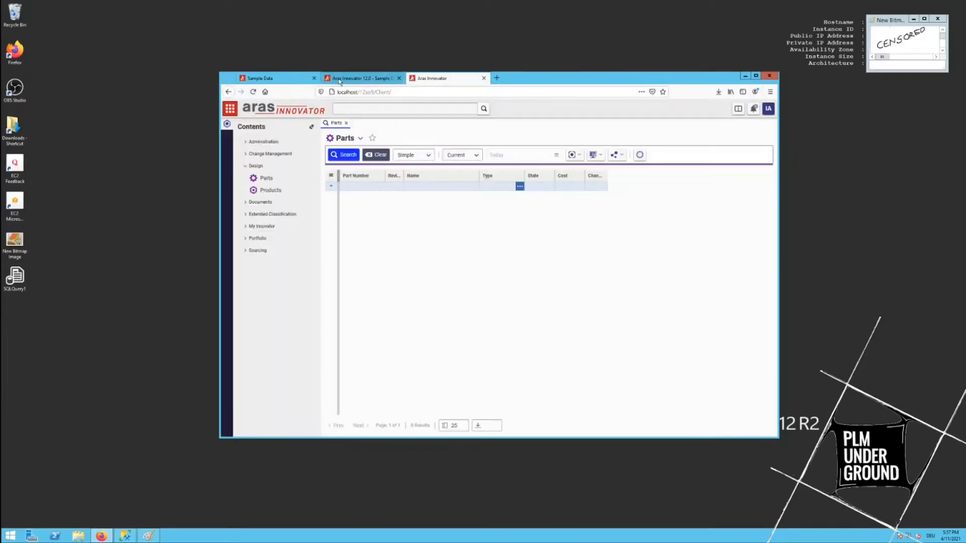
- Bring up the Aras Sample Data web page, glancing at the Parts search tab
{"action": "left_click", "coordinate": [336, 77]}
{"action": "left_click", "coordinate": [261, 77]}
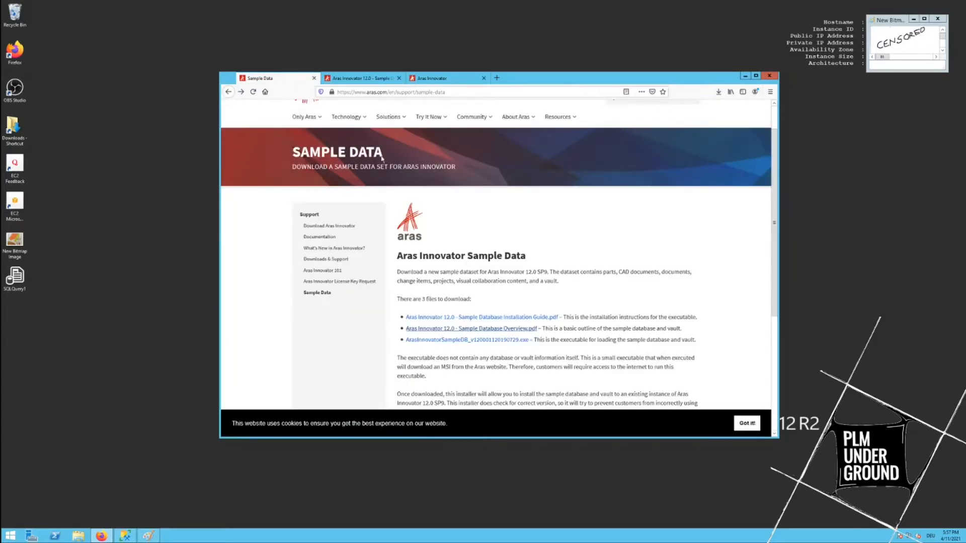
{"action": "left_click", "coordinate": [432, 78]}
{"action": "left_click", "coordinate": [261, 78]}
{"action": "left_click", "coordinate": [356, 78]}
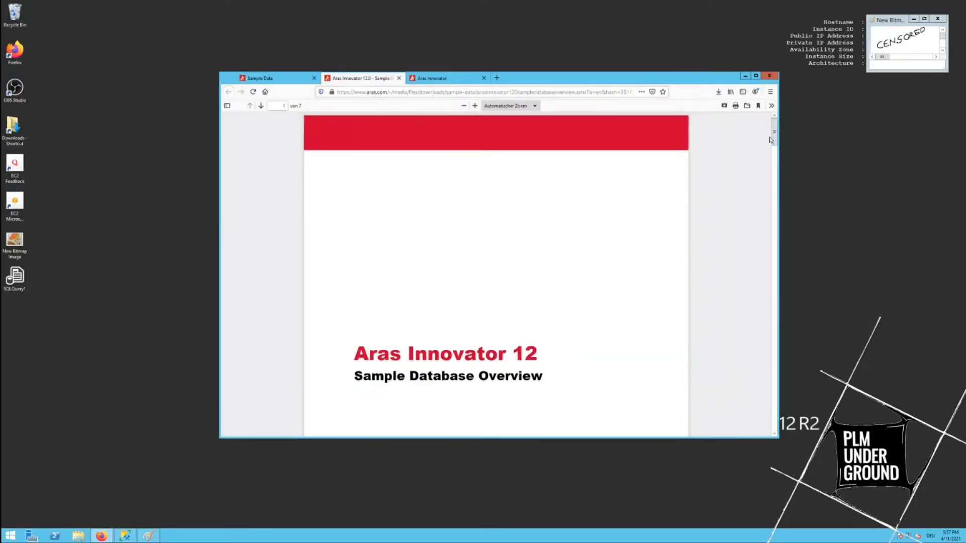
{"action": "left_click_drag", "start_coordinate": [773, 134], "coordinate": [774, 407]}
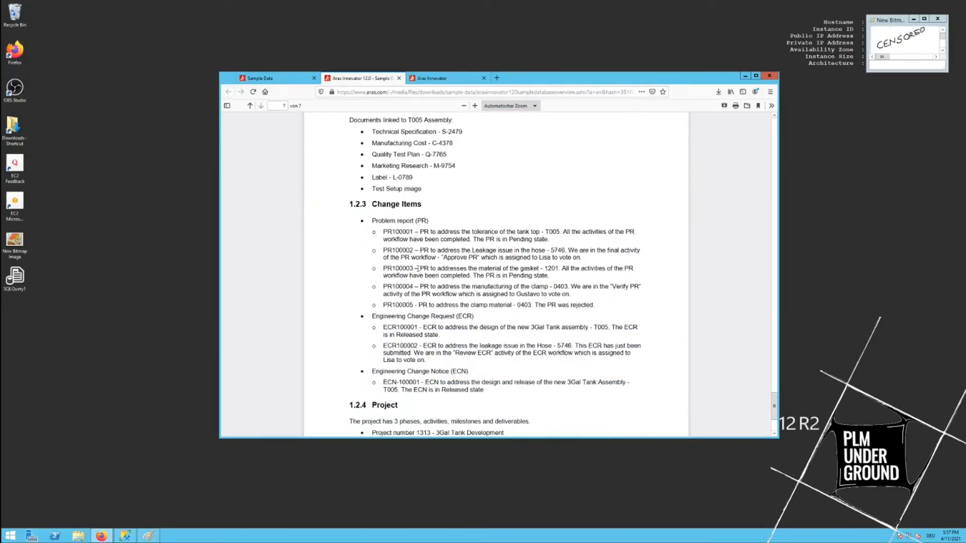
{"action": "left_click_drag", "start_coordinate": [411, 235], "coordinate": [415, 272]}
{"action": "left_click", "coordinate": [423, 256]}
{"action": "scroll", "coordinate": [429, 261], "scroll_direction": "down", "scroll_amount": 3}
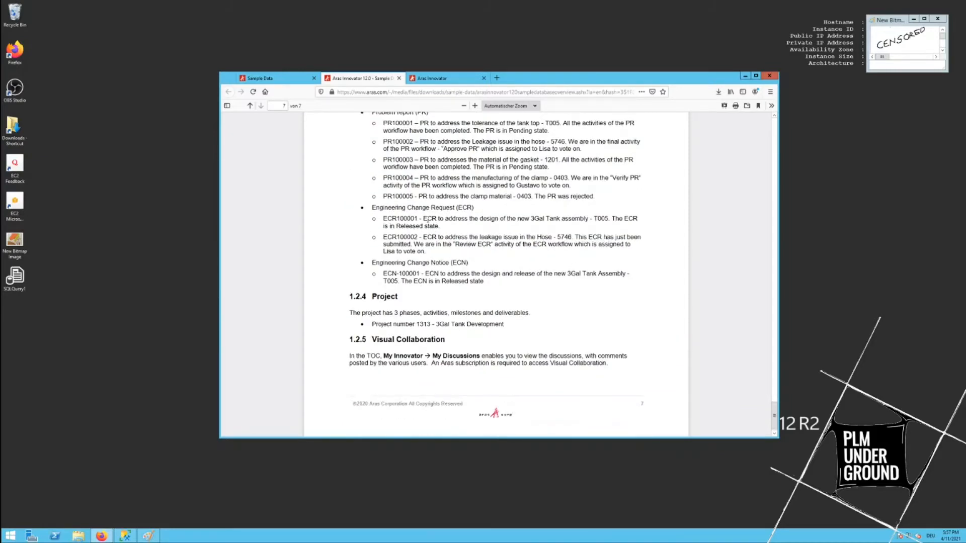
{"action": "scroll", "coordinate": [411, 196], "scroll_direction": "up", "scroll_amount": 2}
{"action": "scroll", "coordinate": [411, 204], "scroll_direction": "up", "scroll_amount": 2}
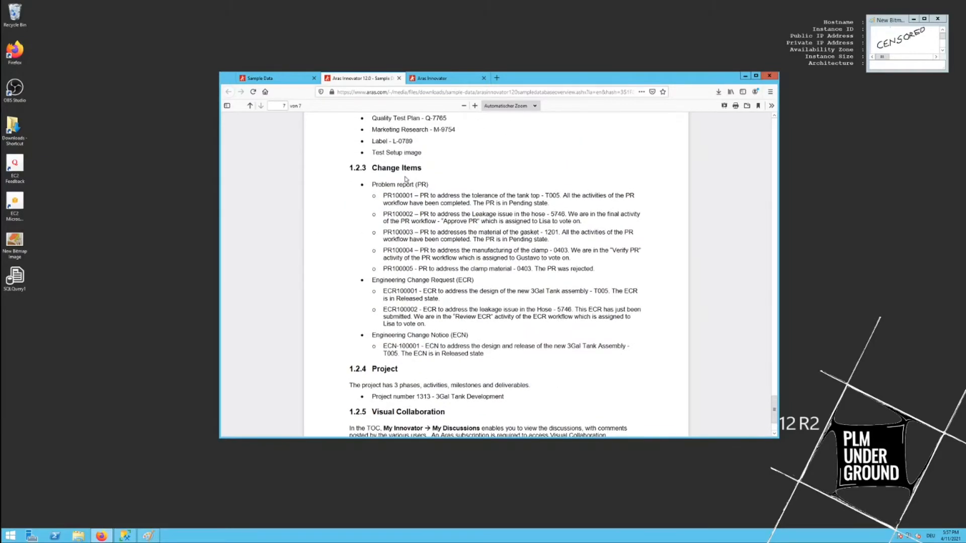
{"action": "left_click_drag", "start_coordinate": [387, 184], "coordinate": [423, 264]}
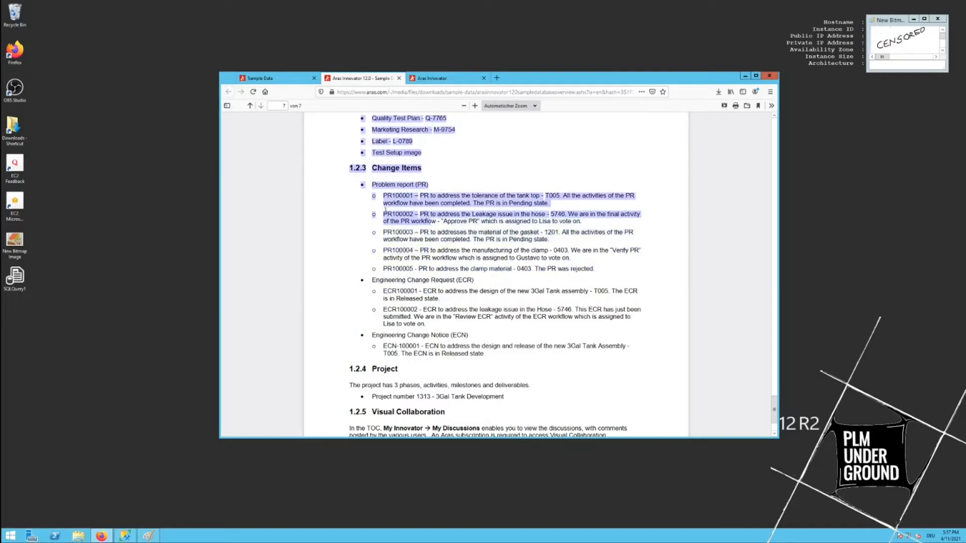
{"action": "left_click", "coordinate": [465, 237]}
{"action": "scroll", "coordinate": [468, 236], "scroll_direction": "down", "scroll_amount": 2}
{"action": "scroll", "coordinate": [452, 256], "scroll_direction": "down", "scroll_amount": 1}
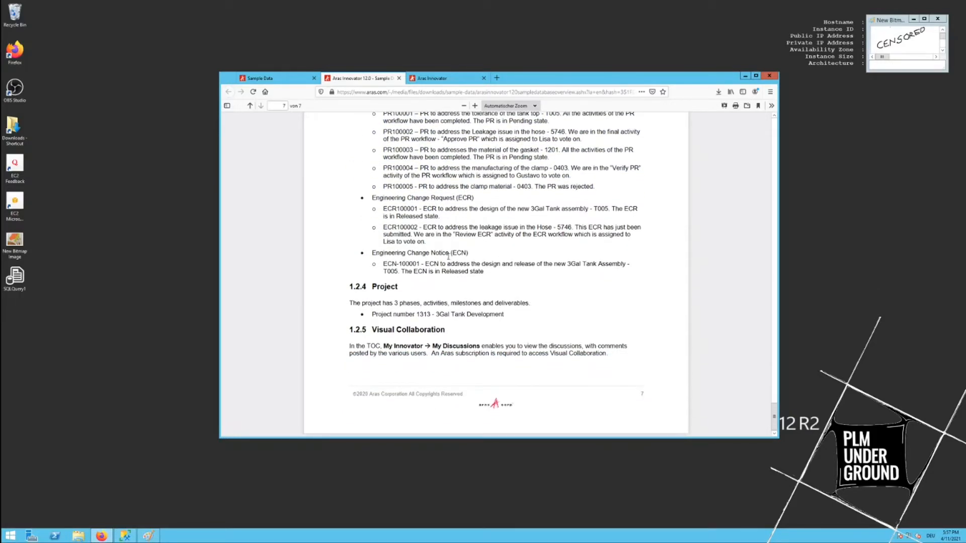
{"action": "scroll", "coordinate": [451, 284], "scroll_direction": "up", "scroll_amount": 5}
{"action": "scroll", "coordinate": [451, 284], "scroll_direction": "up", "scroll_amount": 5}
{"action": "scroll", "coordinate": [451, 285], "scroll_direction": "up", "scroll_amount": 5}
{"action": "scroll", "coordinate": [450, 284], "scroll_direction": "up", "scroll_amount": 3}
{"action": "left_click", "coordinate": [287, 78]}
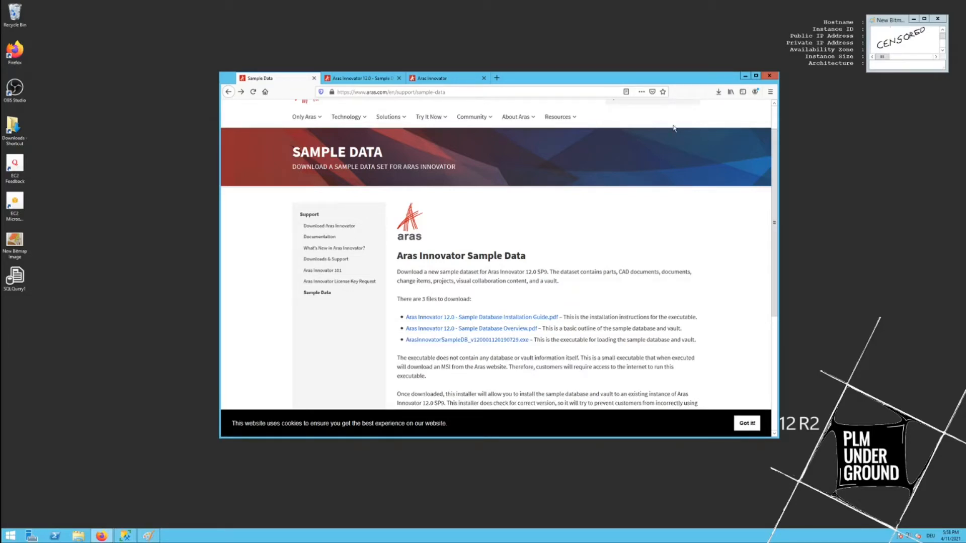
- Run ArasInnovatorSampleDB.exe from the Downloads panel, confirming the unverified installer
{"action": "left_click", "coordinate": [718, 91]}
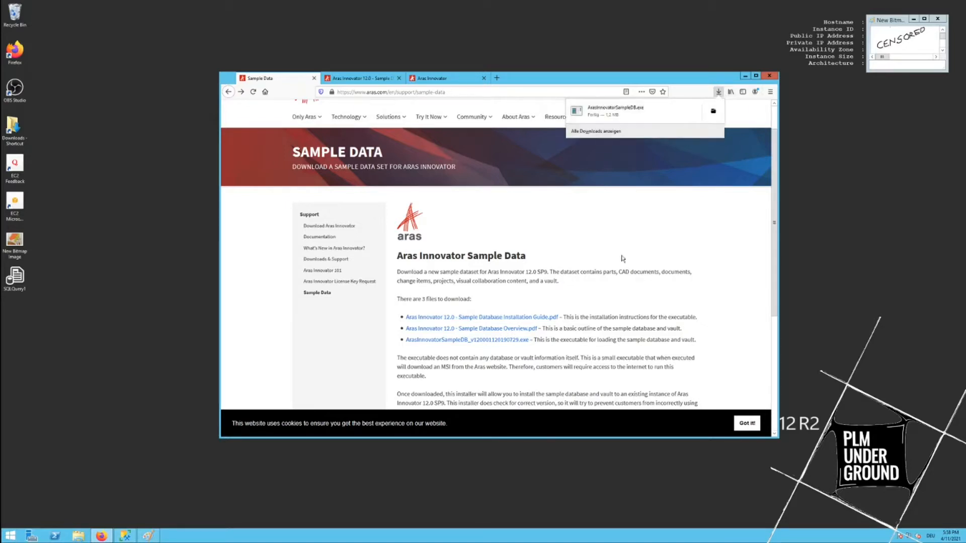
{"action": "left_click", "coordinate": [600, 114]}
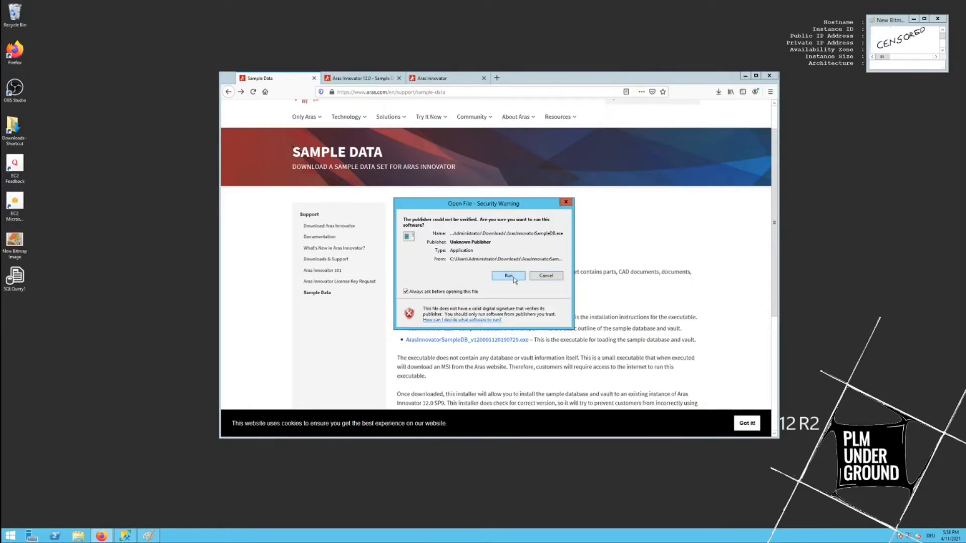
{"action": "left_click", "coordinate": [509, 276]}
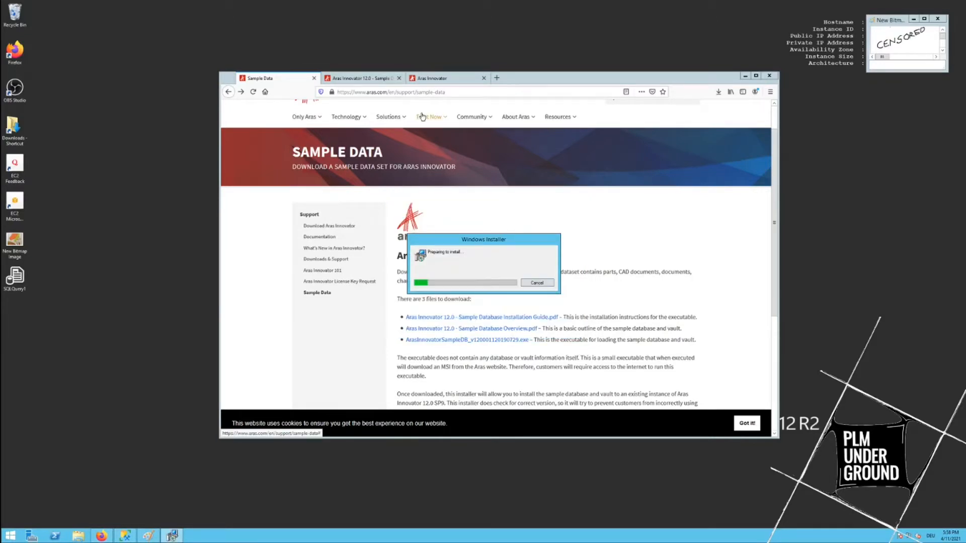
- Open the Installation Guide PDF in a new tab from the Sample Data page and view it
{"action": "left_click", "coordinate": [366, 79]}
{"action": "scroll", "coordinate": [455, 276], "scroll_direction": "up", "scroll_amount": 3}
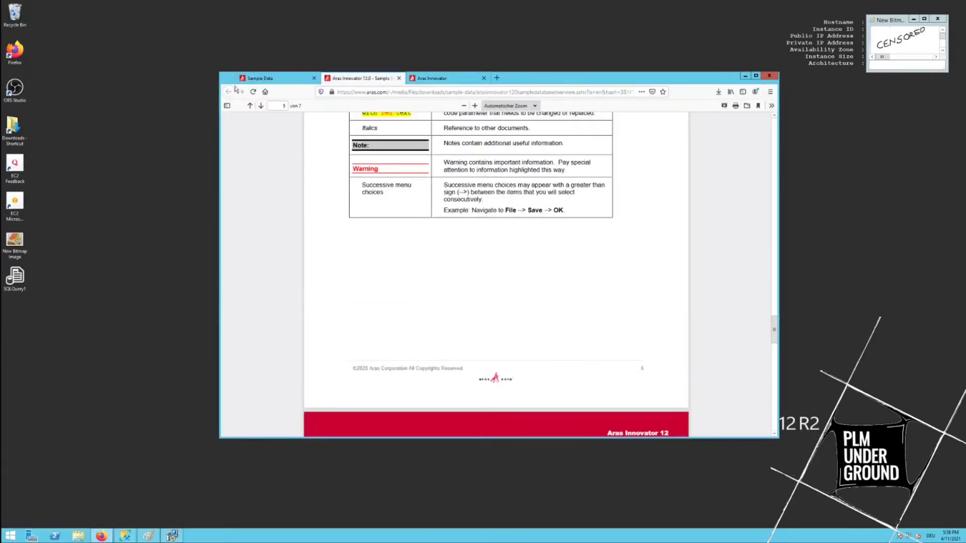
{"action": "left_click", "coordinate": [261, 78]}
{"action": "right_click", "coordinate": [505, 317]}
{"action": "left_click", "coordinate": [532, 325]}
{"action": "left_click", "coordinate": [362, 78]}
{"action": "left_click_drag", "start_coordinate": [774, 124], "coordinate": [774, 276]}
{"action": "left_click", "coordinate": [513, 77]}
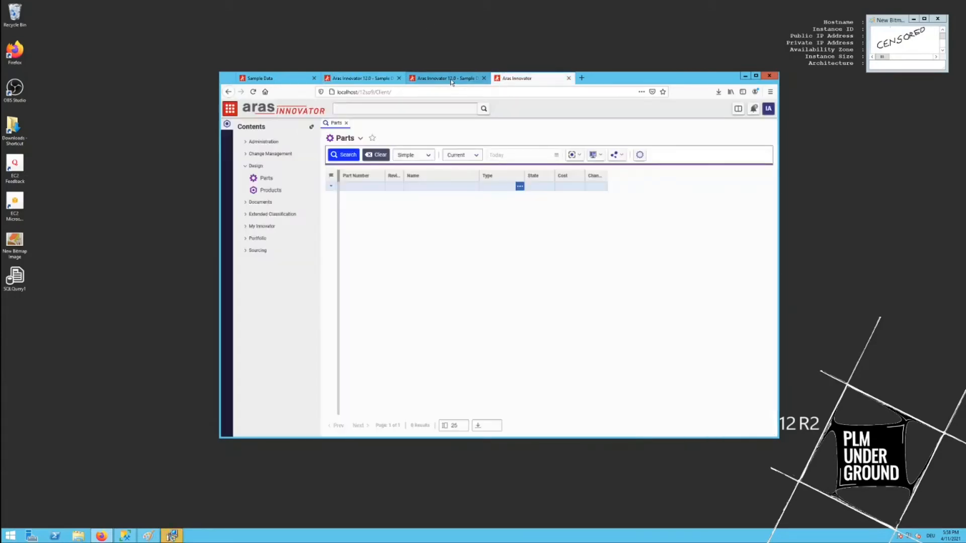
- Accept the license agreement and choose a Custom installation in the wizard
{"action": "left_click", "coordinate": [445, 77]}
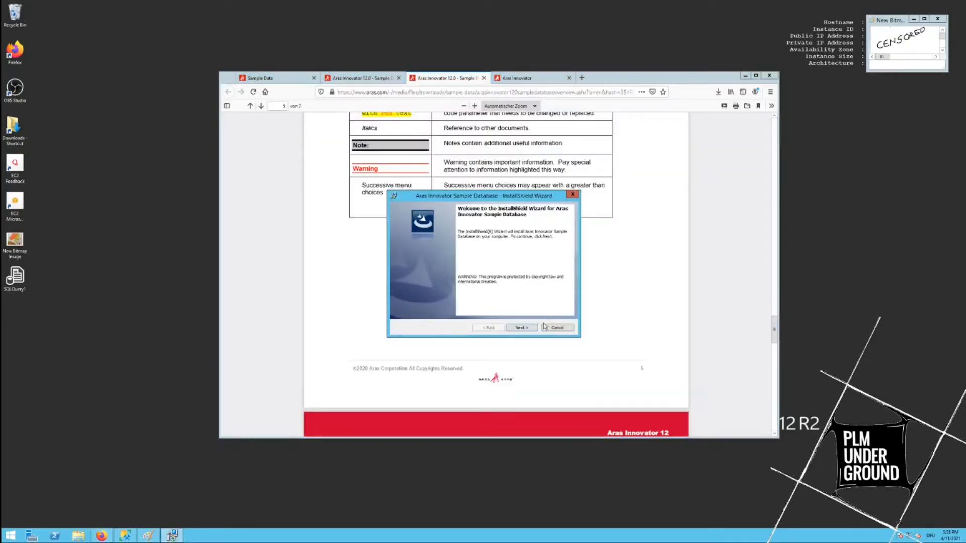
{"action": "left_click", "coordinate": [521, 327]}
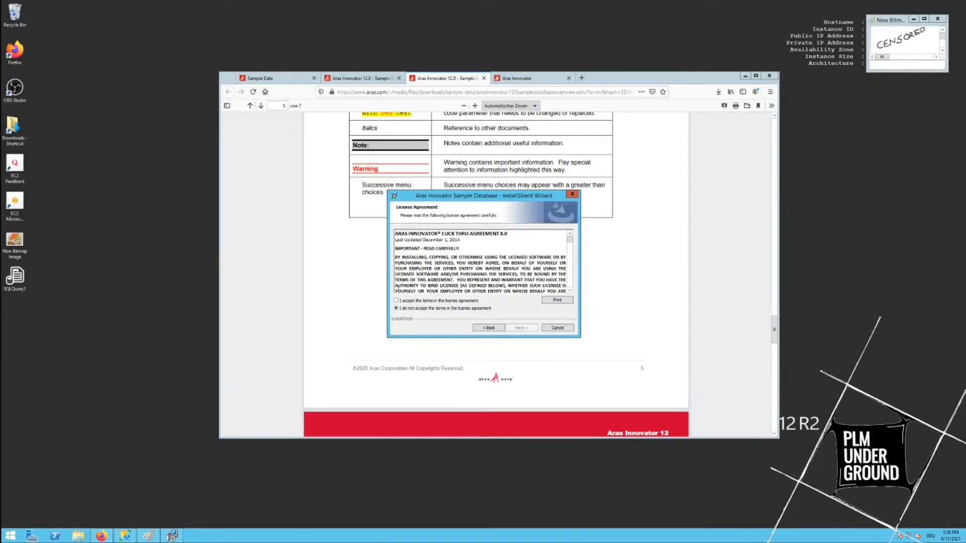
{"action": "left_click", "coordinate": [408, 300]}
{"action": "left_click", "coordinate": [522, 328]}
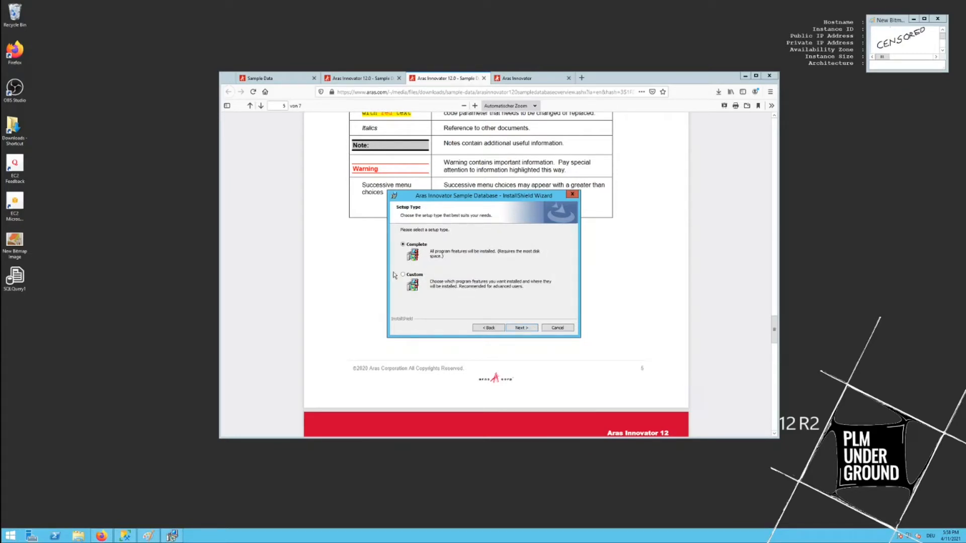
{"action": "left_click", "coordinate": [403, 277]}
{"action": "left_click", "coordinate": [519, 328]}
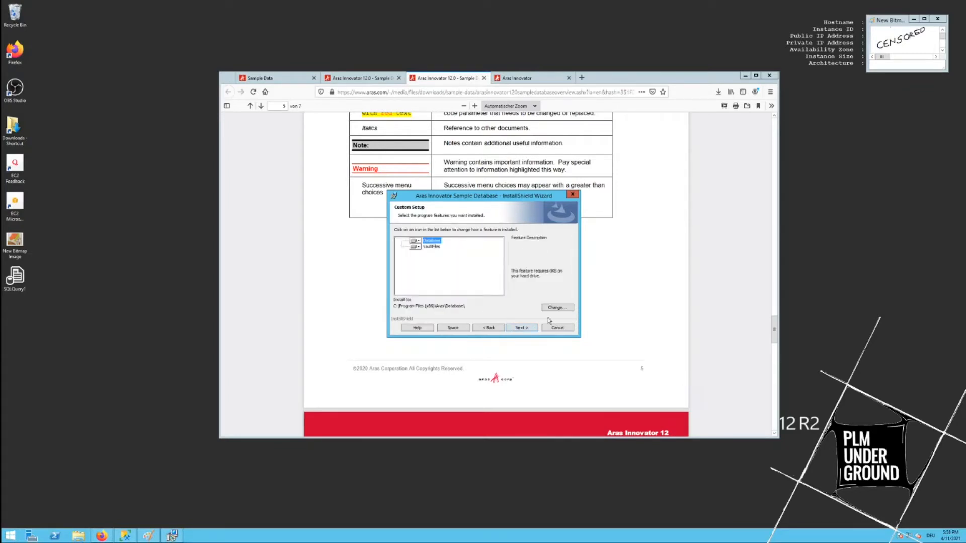
- Select the Database and VaultFiles features in the Custom Setup tree to see their install paths
{"action": "left_click", "coordinate": [416, 249]}
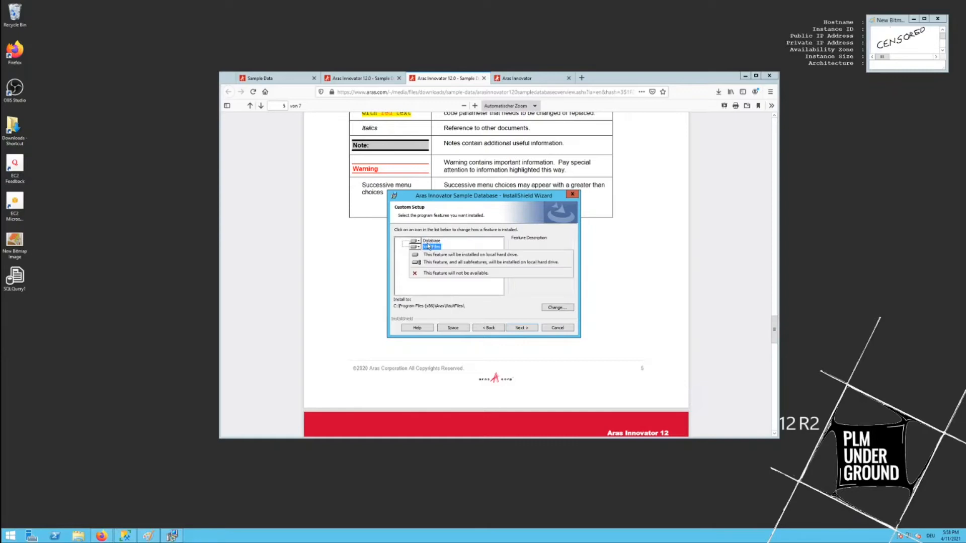
{"action": "left_click", "coordinate": [430, 241]}
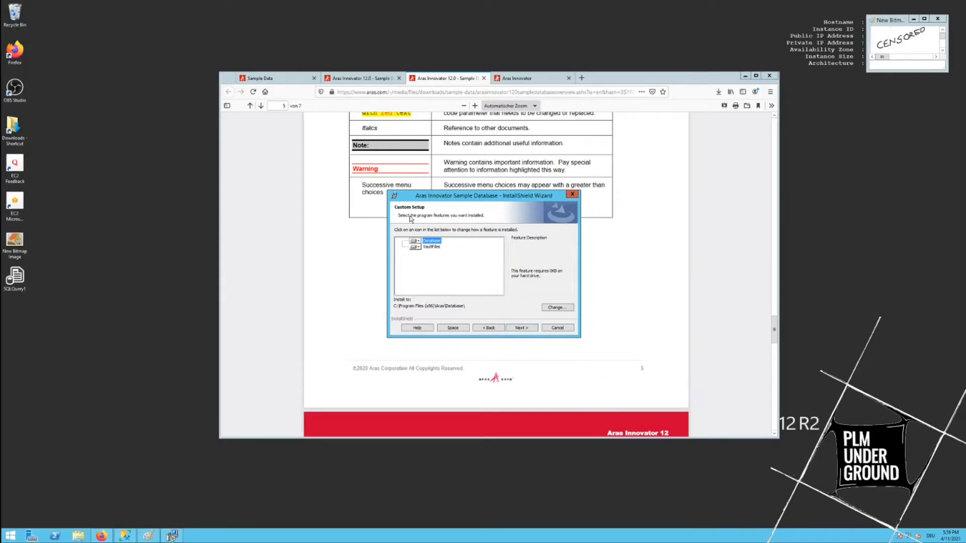
{"action": "left_click", "coordinate": [431, 247]}
{"action": "scroll", "coordinate": [570, 234], "scroll_direction": "down", "scroll_amount": 5}
{"action": "scroll", "coordinate": [571, 235], "scroll_direction": "up", "scroll_amount": 3}
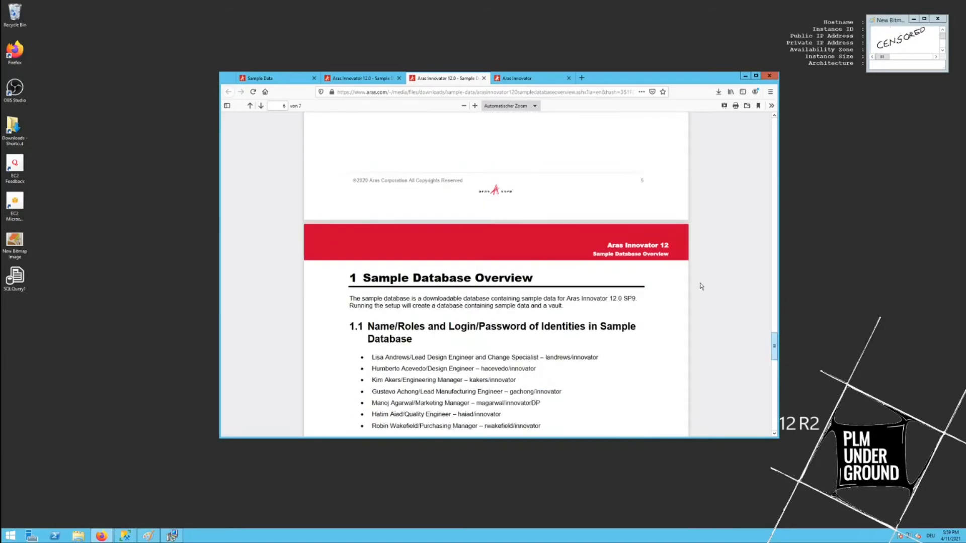
- Browse File Explorer to C:\Program Files (x86)\Aras\Innovator12
{"action": "left_click", "coordinate": [366, 78]}
{"action": "left_click", "coordinate": [78, 536]}
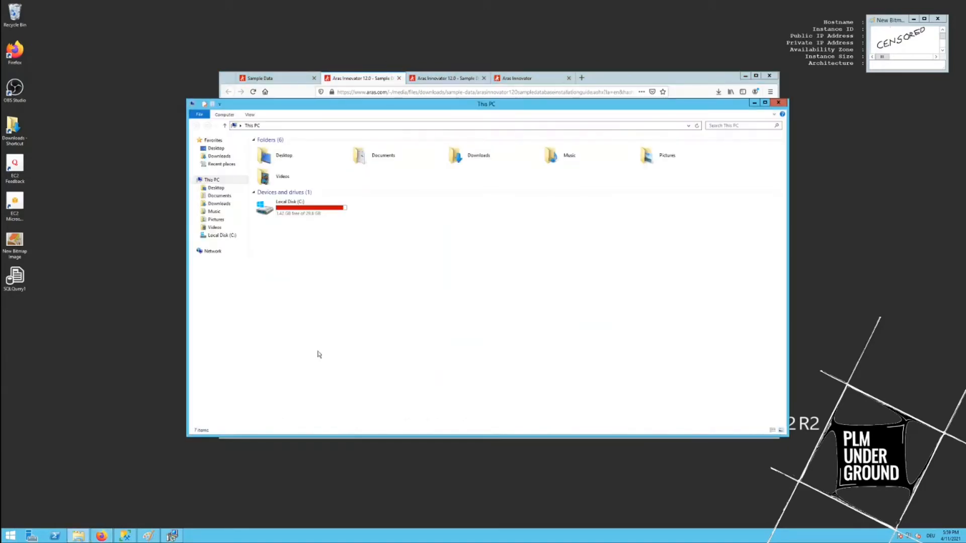
{"action": "double_click", "coordinate": [272, 206]}
{"action": "double_click", "coordinate": [303, 173]}
{"action": "double_click", "coordinate": [284, 152]}
{"action": "double_click", "coordinate": [275, 149]}
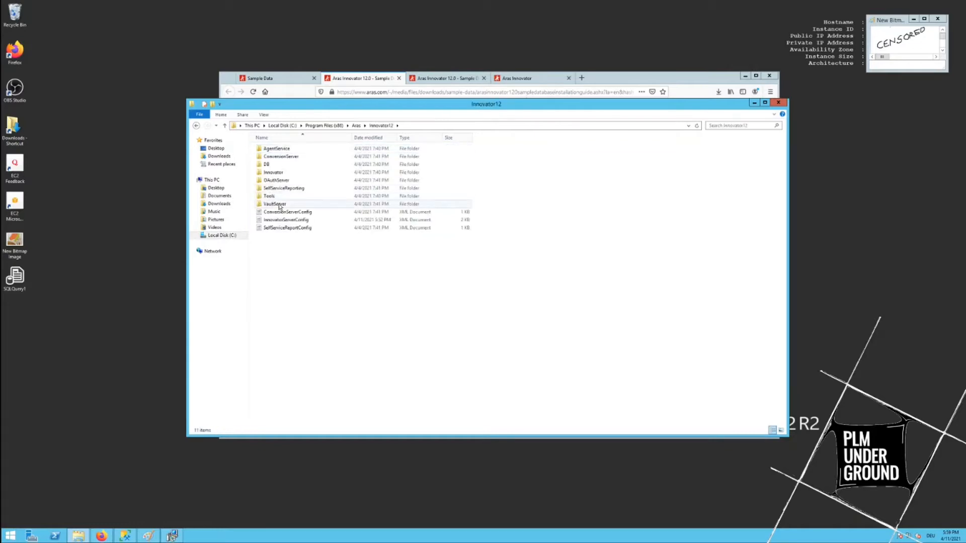
- Return to the Aras folder, snap Explorer to the left half and bring the Innovator tab forward
{"action": "left_click", "coordinate": [355, 126]}
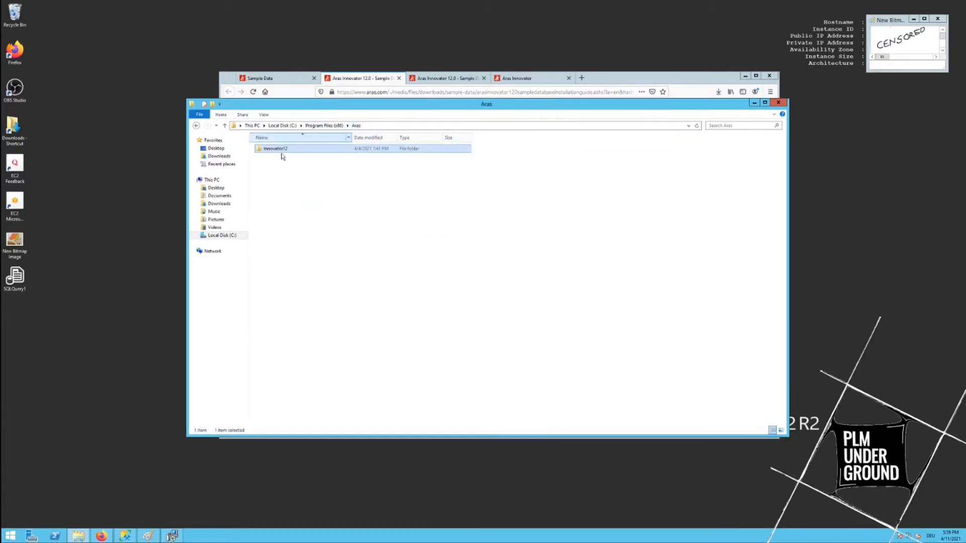
{"action": "left_click", "coordinate": [274, 149]}
{"action": "left_click", "coordinate": [325, 125]}
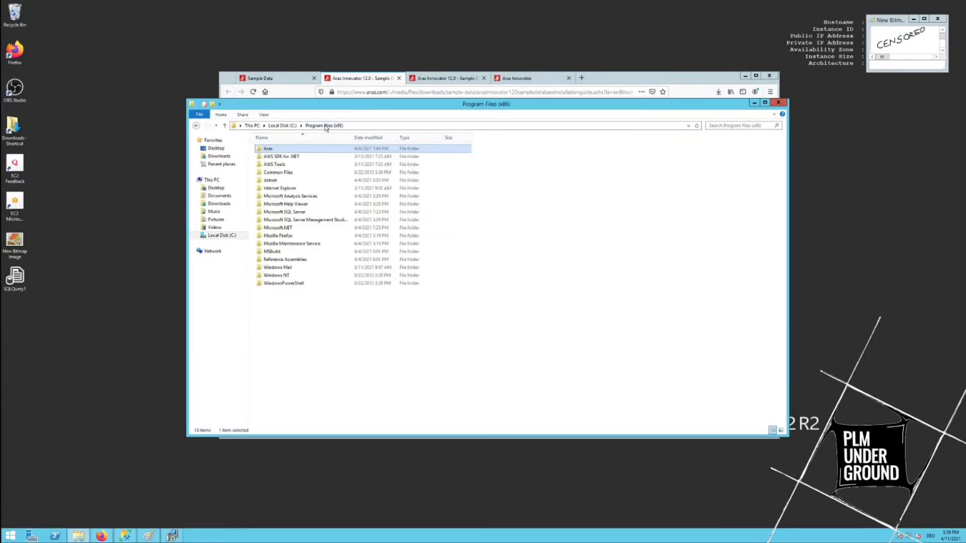
{"action": "left_click", "coordinate": [272, 149]}
{"action": "double_click", "coordinate": [276, 149]}
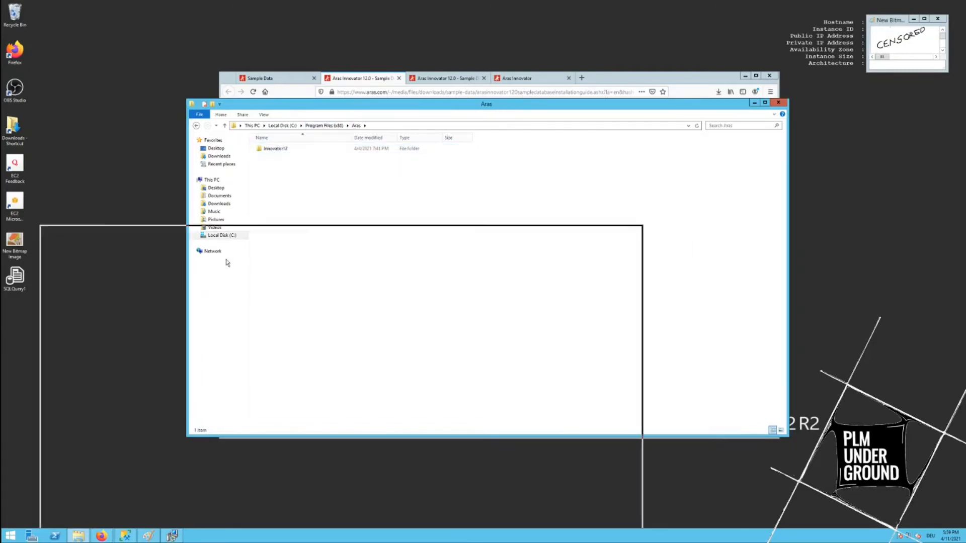
{"action": "left_click_drag", "start_coordinate": [416, 104], "coordinate": [222, 264]}
{"action": "left_click", "coordinate": [520, 78]}
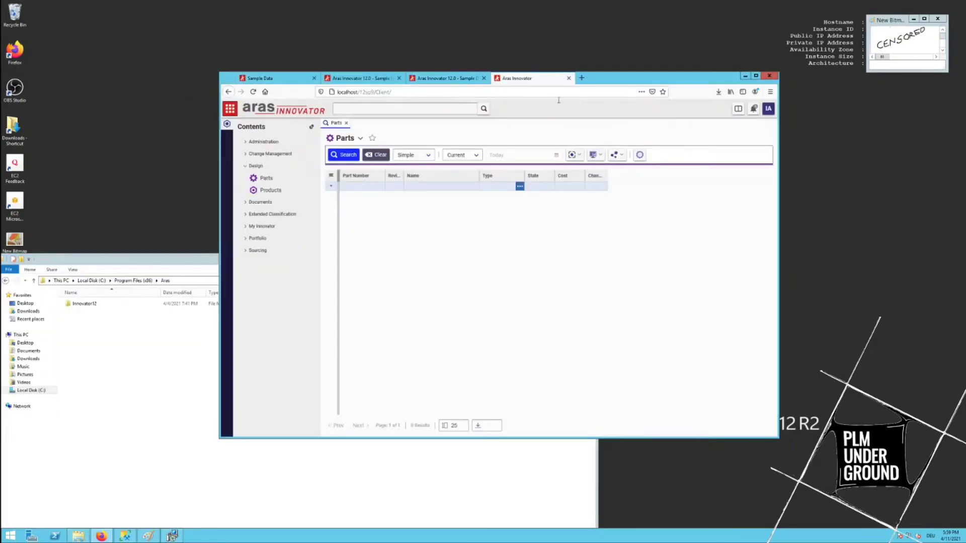
- Relaunch the sample database installer and continue past Custom Setup
{"action": "left_click", "coordinate": [263, 78]}
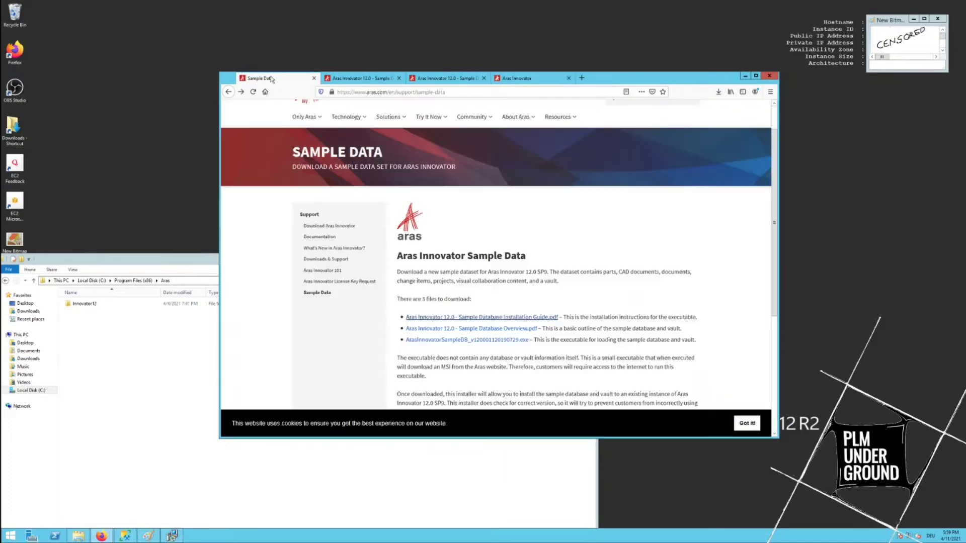
{"action": "left_click", "coordinate": [173, 537]}
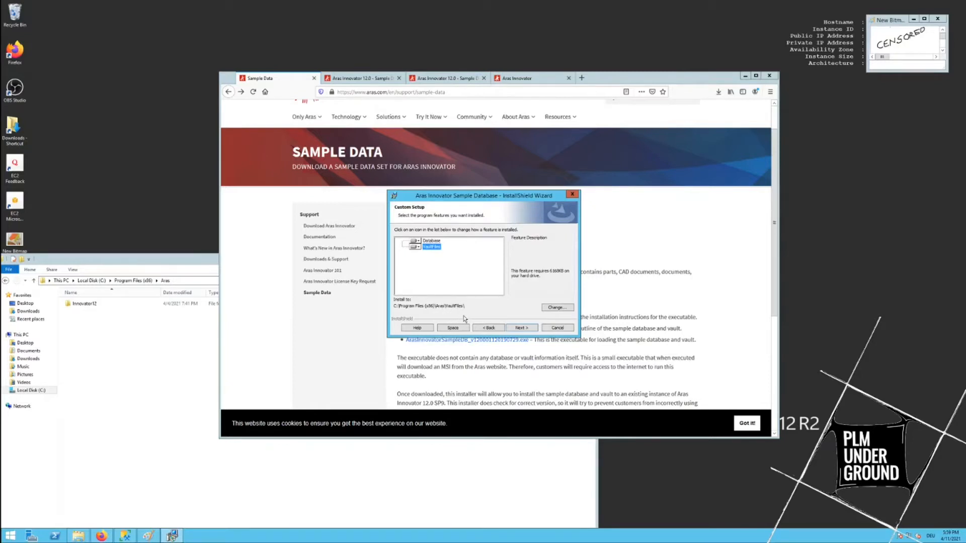
{"action": "left_click", "coordinate": [523, 328]}
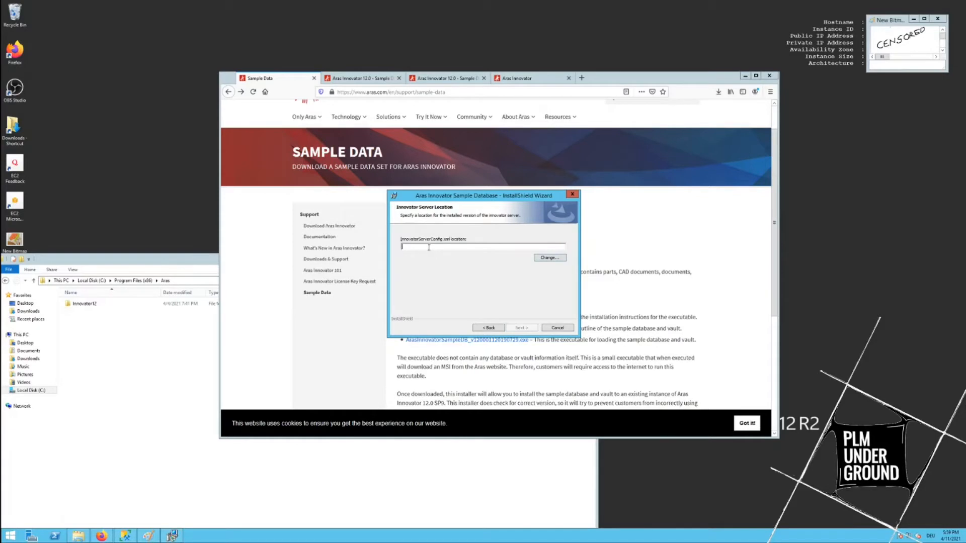
- Set the server config path to Innovator12\InnovatorServerConfig.xml via the file picker
{"action": "left_click", "coordinate": [550, 260]}
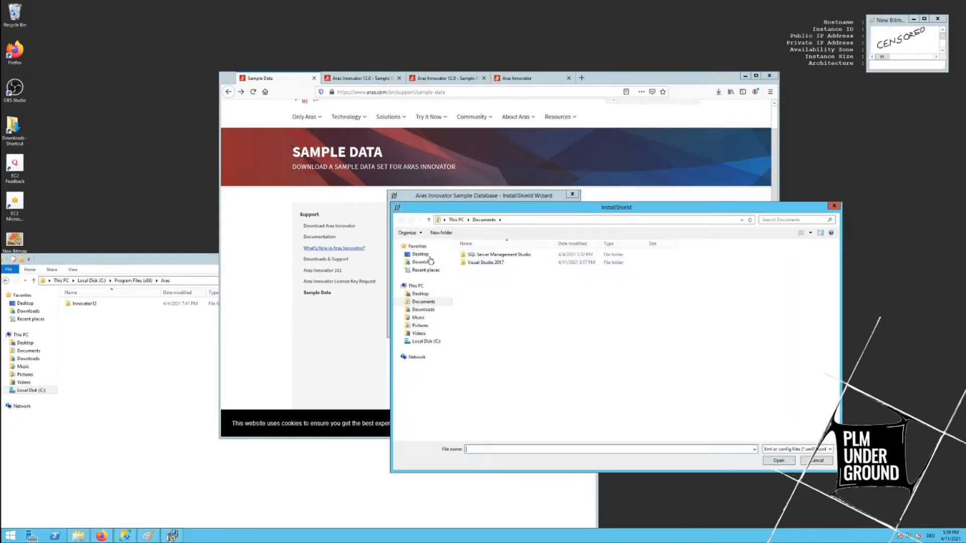
{"action": "left_click", "coordinate": [426, 341]}
{"action": "double_click", "coordinate": [485, 278]}
{"action": "double_click", "coordinate": [480, 257]}
{"action": "double_click", "coordinate": [476, 255]}
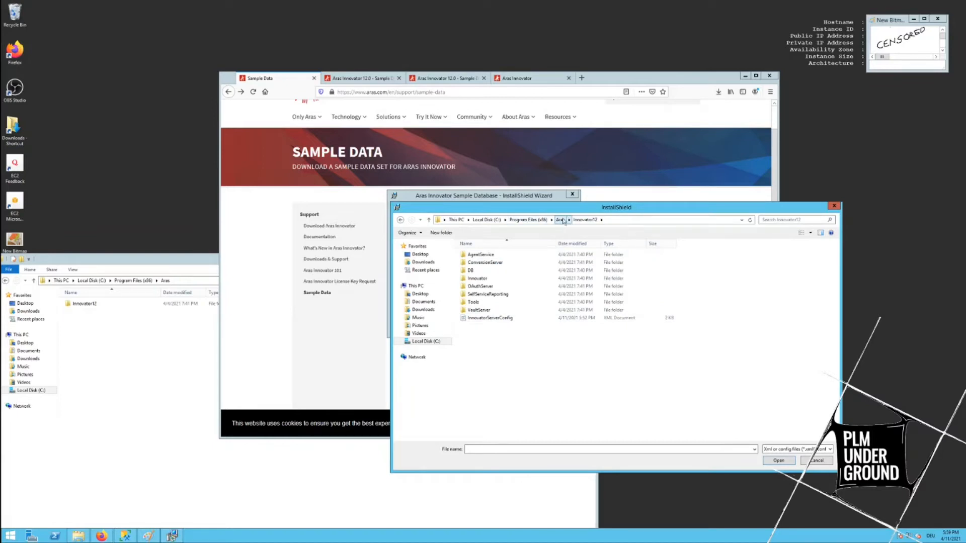
{"action": "left_click_drag", "start_coordinate": [596, 210], "coordinate": [581, 238]}
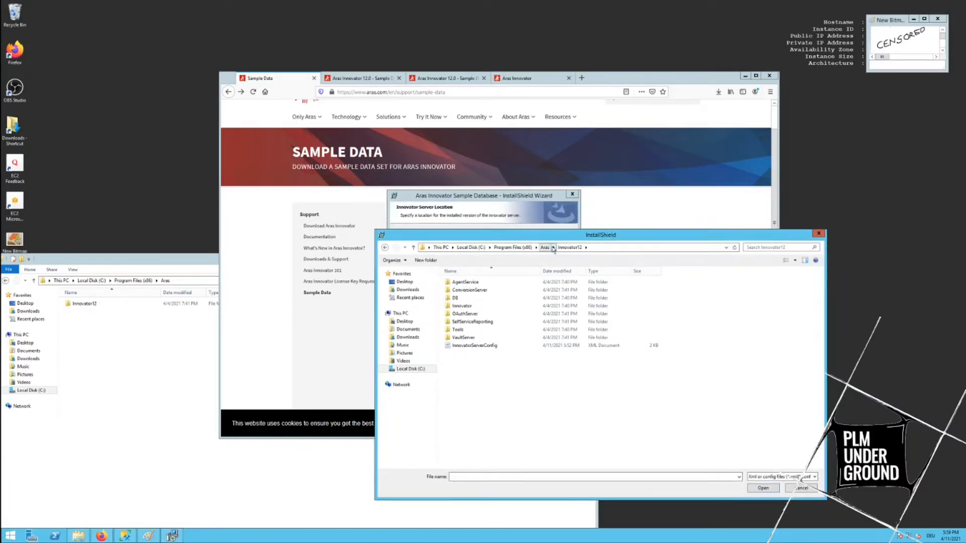
{"action": "left_click_drag", "start_coordinate": [491, 236], "coordinate": [533, 158]}
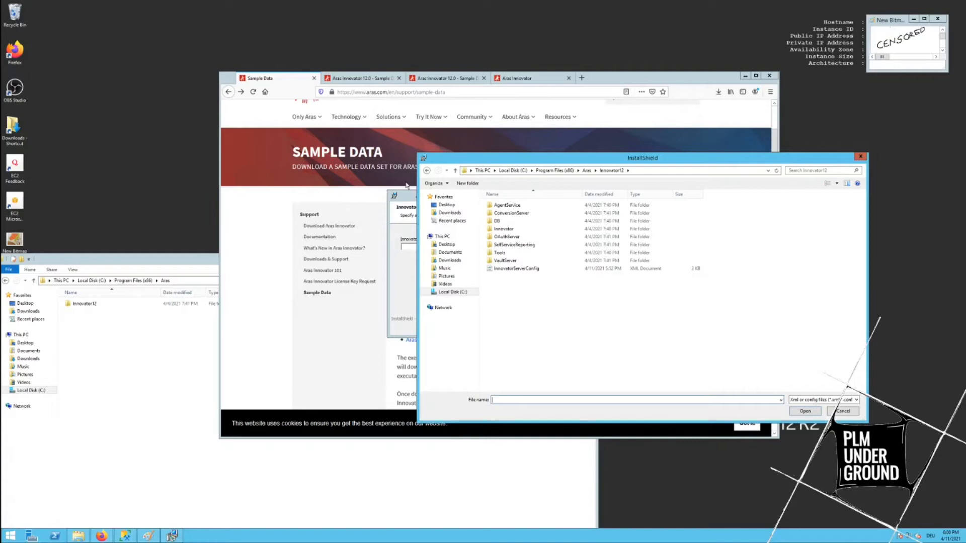
{"action": "left_click_drag", "start_coordinate": [639, 162], "coordinate": [737, 248]}
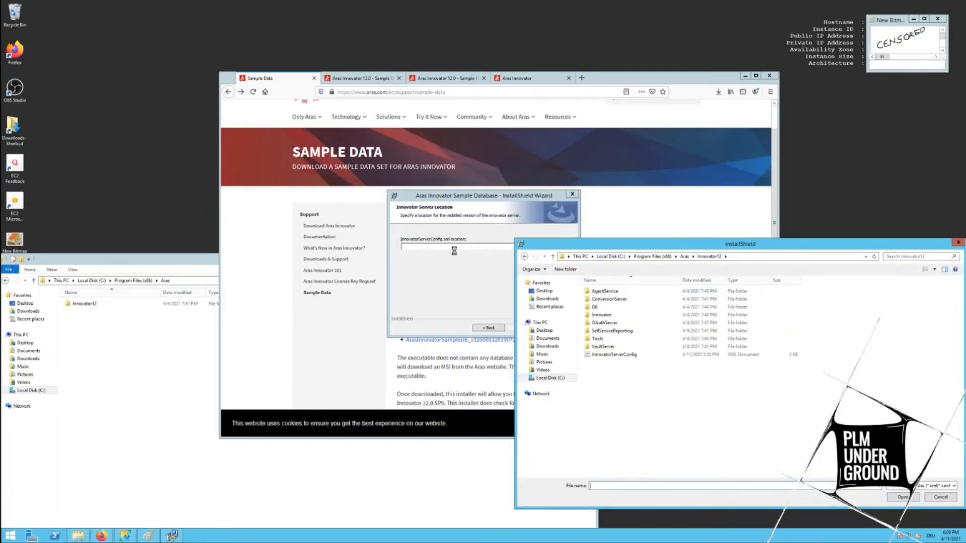
{"action": "double_click", "coordinate": [612, 354]}
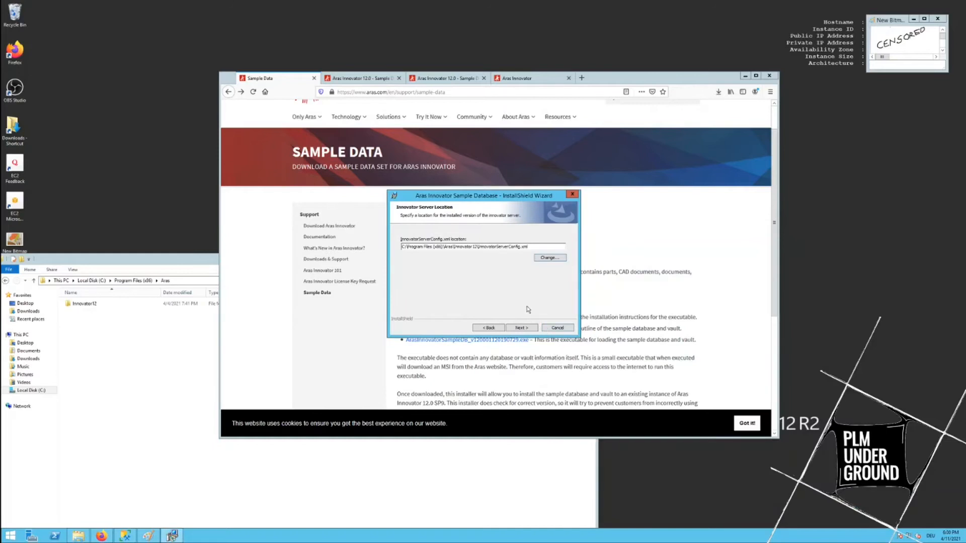
- Set the vault path to Innovator12\VaultServer\vault.config and reach the Configure Database page
{"action": "left_click", "coordinate": [522, 329]}
{"action": "left_click", "coordinate": [548, 258]}
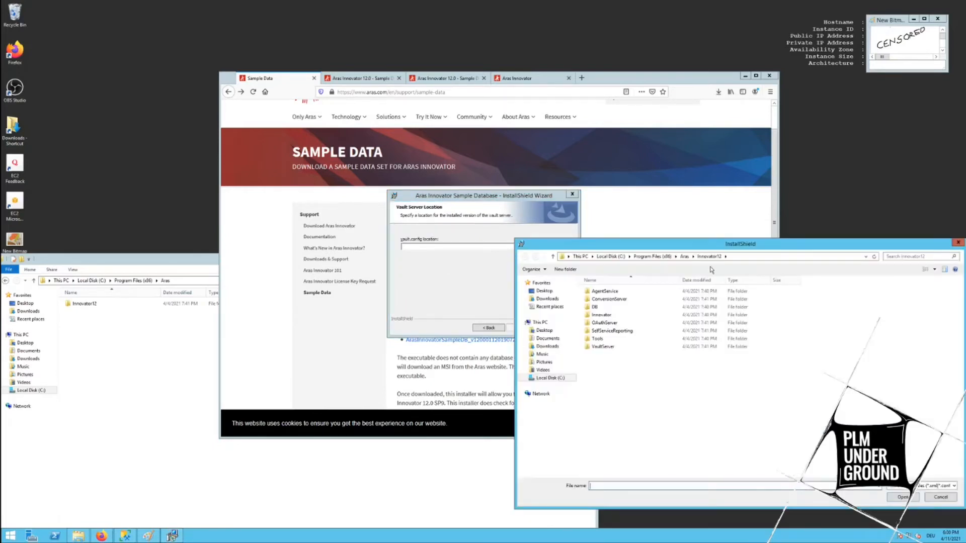
{"action": "double_click", "coordinate": [604, 292]}
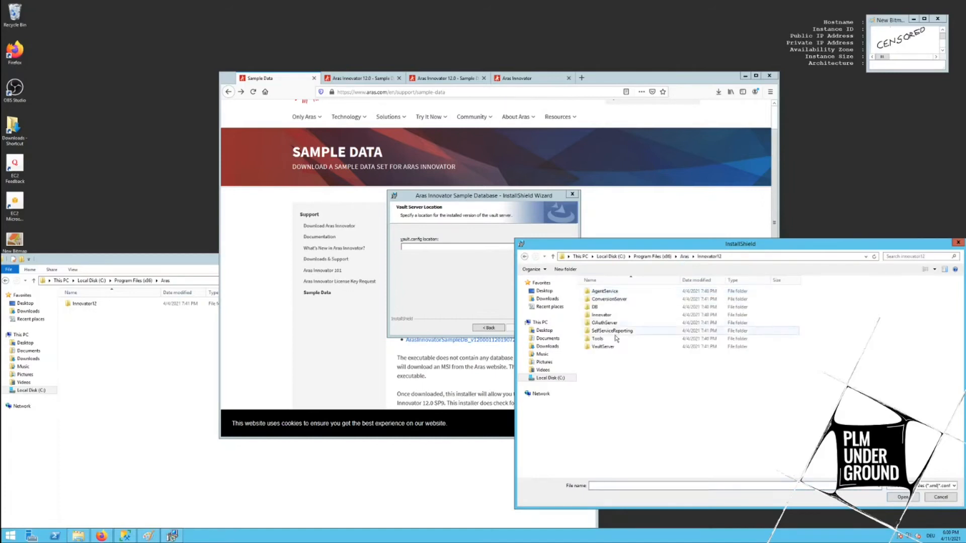
{"action": "double_click", "coordinate": [614, 347]}
{"action": "double_click", "coordinate": [602, 307]}
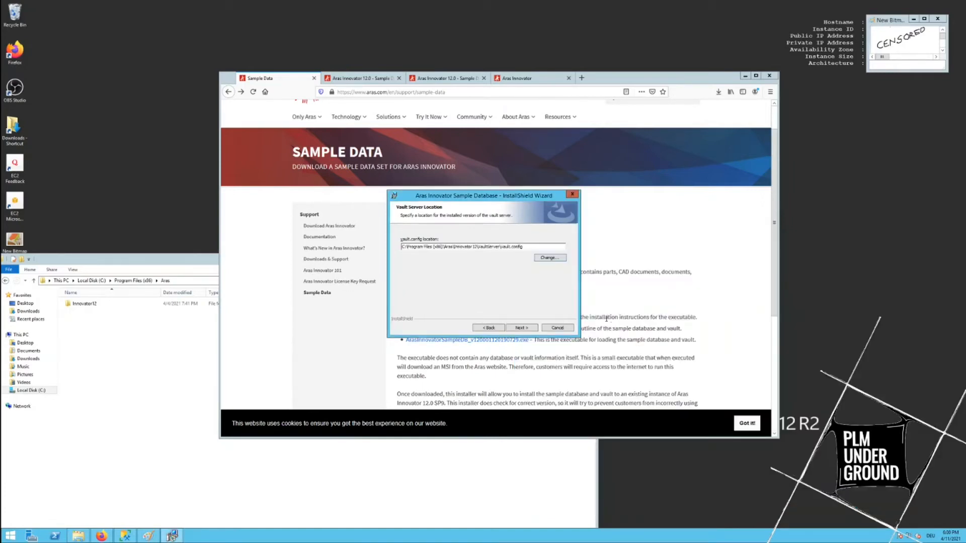
{"action": "left_click", "coordinate": [519, 329]}
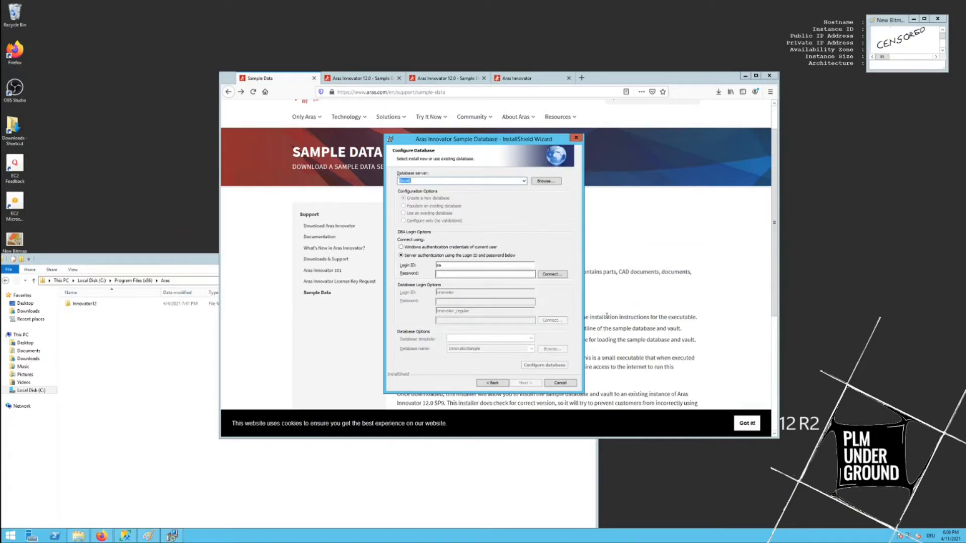
- Connect to (local)\SQLEXPRESS with Windows authentication and confirm creating the InnovatorSample database
{"action": "left_click", "coordinate": [523, 181]}
{"action": "left_click", "coordinate": [460, 190]}
{"action": "left_click", "coordinate": [401, 247]}
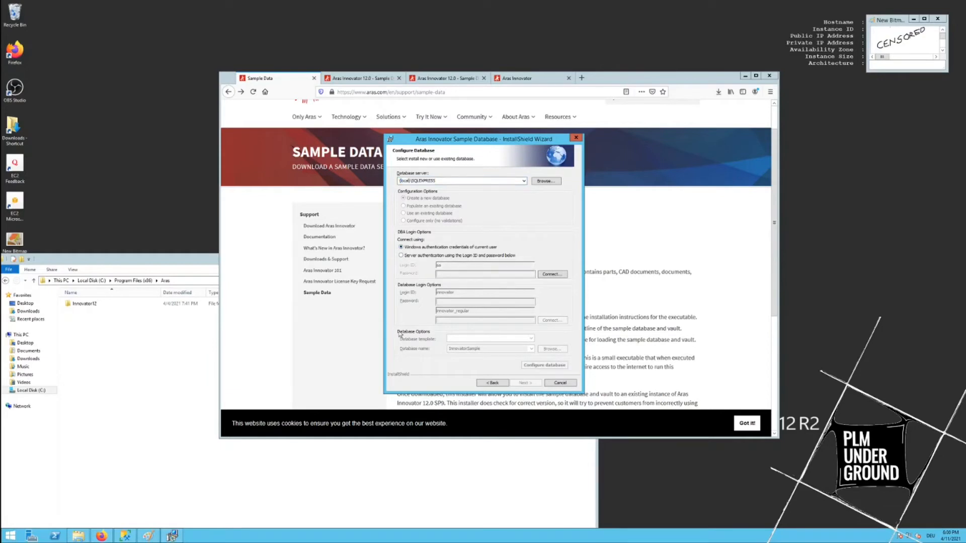
{"action": "left_click", "coordinate": [552, 274]}
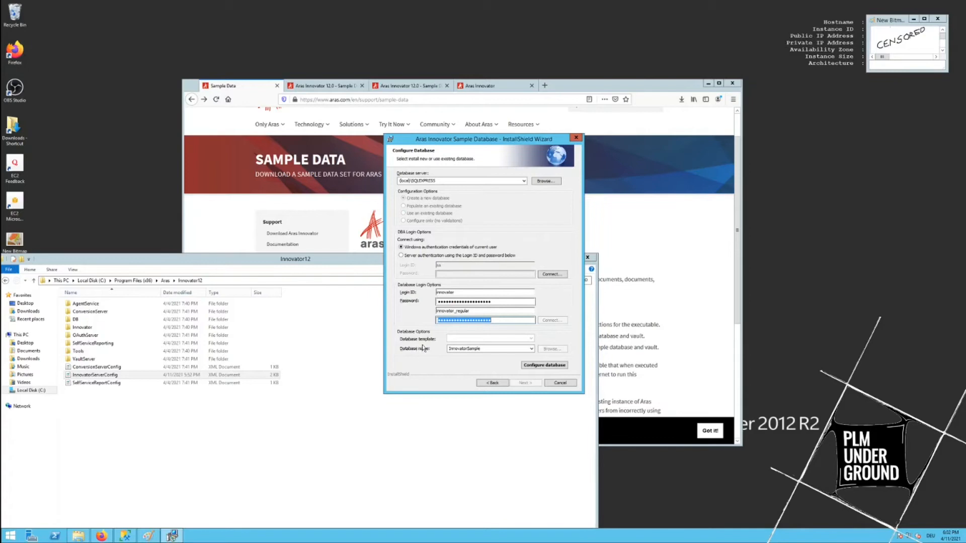
{"action": "left_click", "coordinate": [536, 366]}
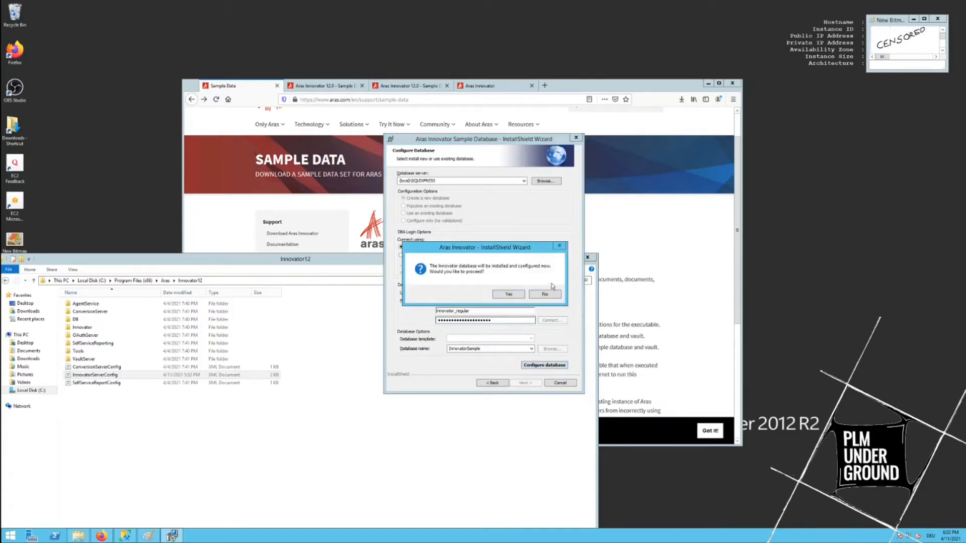
{"action": "left_click", "coordinate": [507, 293]}
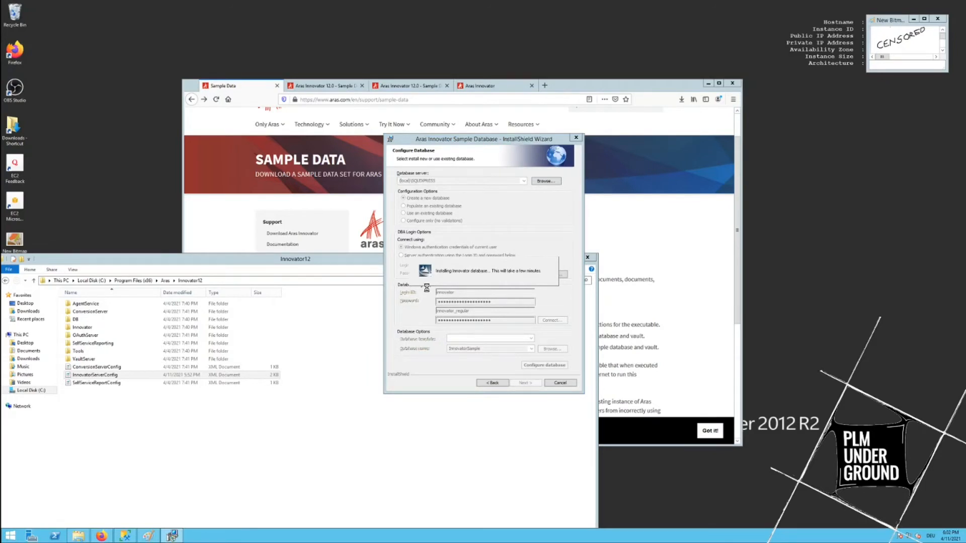
- Refresh the Databases node in SSMS Object Explorer so InnovatorSample appears
{"action": "left_click", "coordinate": [125, 536]}
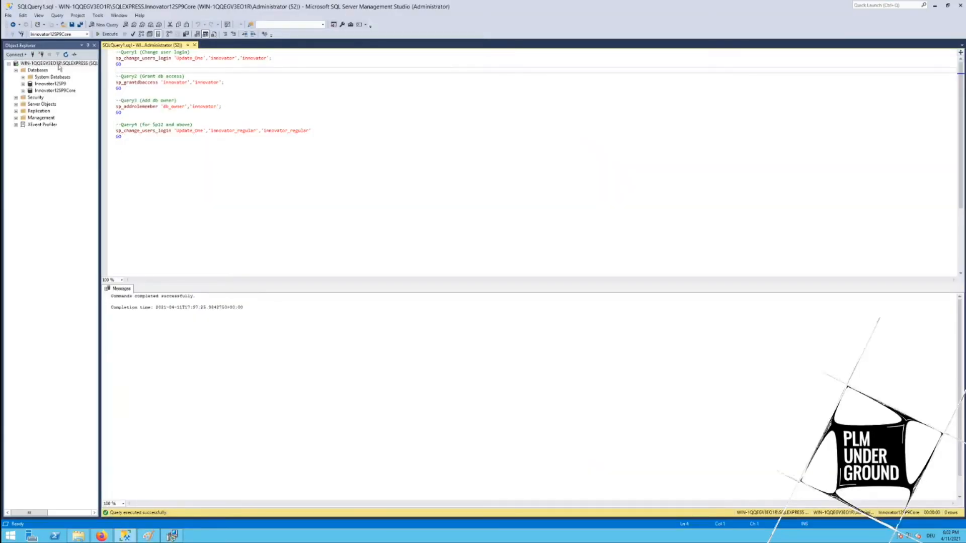
{"action": "right_click", "coordinate": [39, 76]}
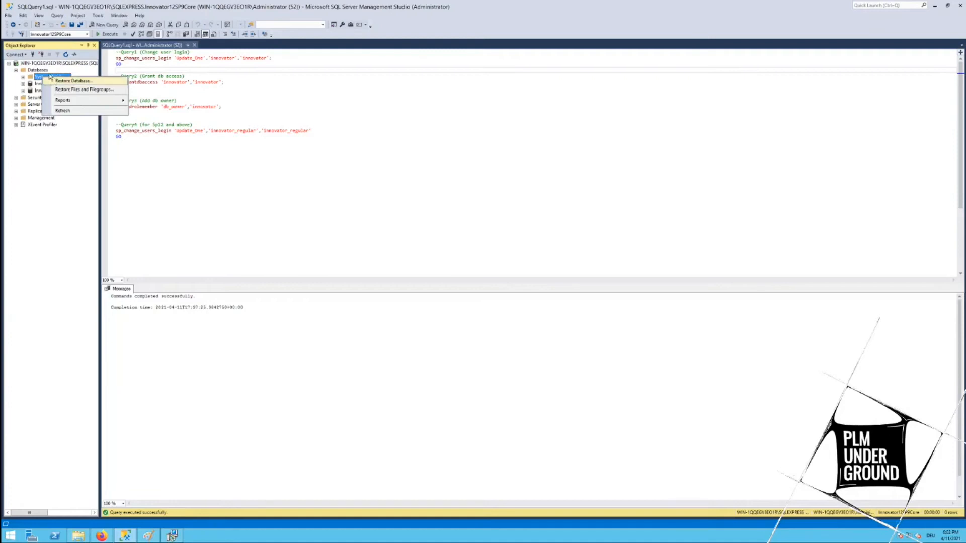
{"action": "left_click", "coordinate": [37, 69]}
{"action": "right_click", "coordinate": [36, 69]}
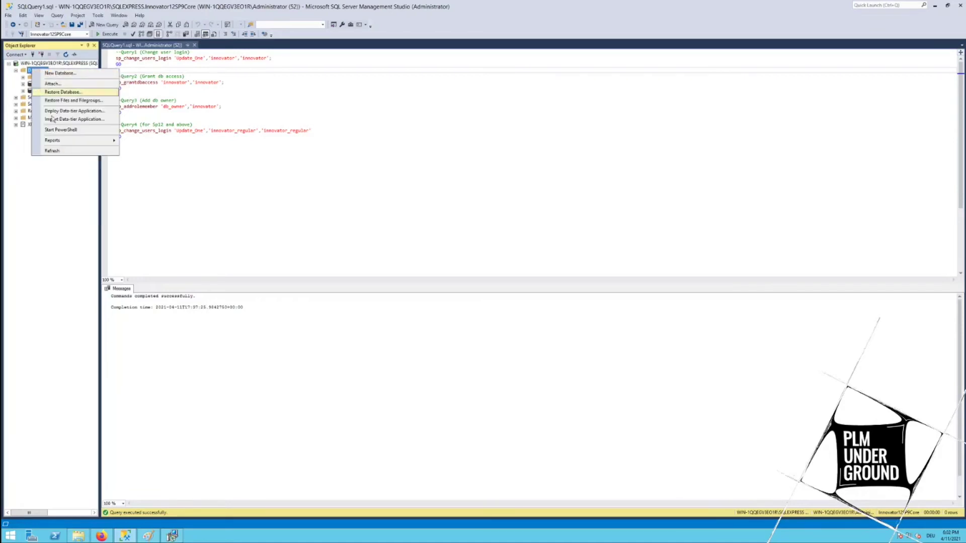
{"action": "left_click", "coordinate": [60, 152]}
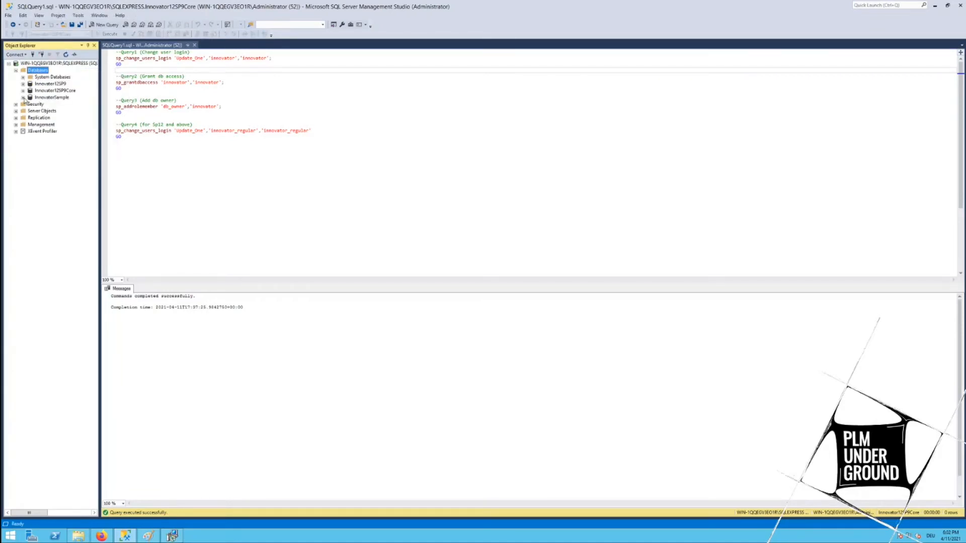
- Restore down the SSMS window and move it aside to show the installer
{"action": "left_click", "coordinate": [947, 6]}
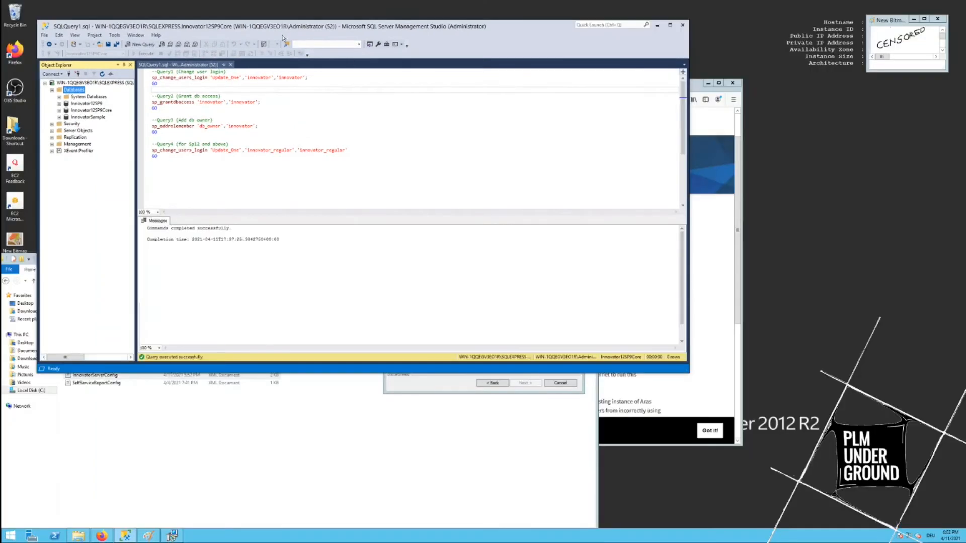
{"action": "left_click_drag", "start_coordinate": [254, 26], "coordinate": [717, 89]}
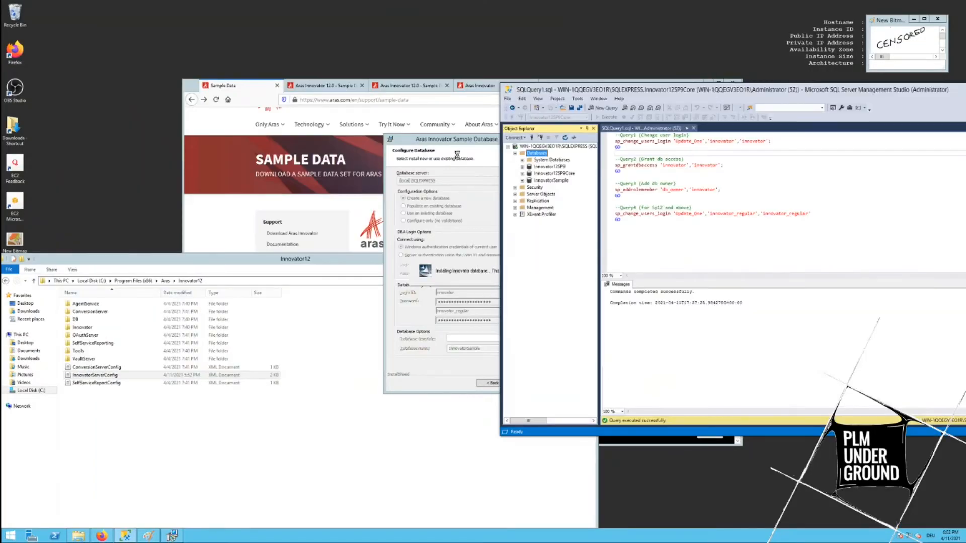
- Bring the wizard into view and run the sample data install to completion
{"action": "left_click_drag", "start_coordinate": [455, 140], "coordinate": [344, 142]}
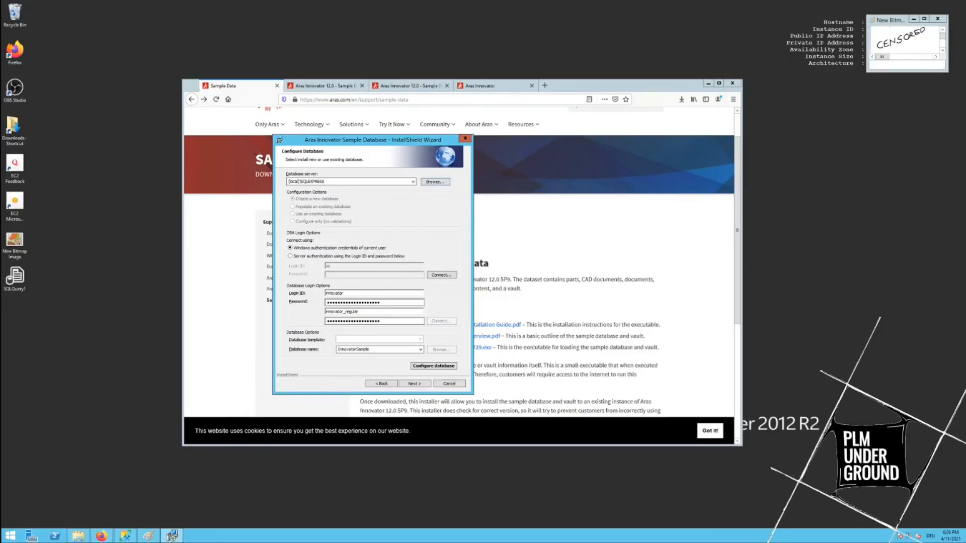
{"action": "left_click", "coordinate": [413, 383]}
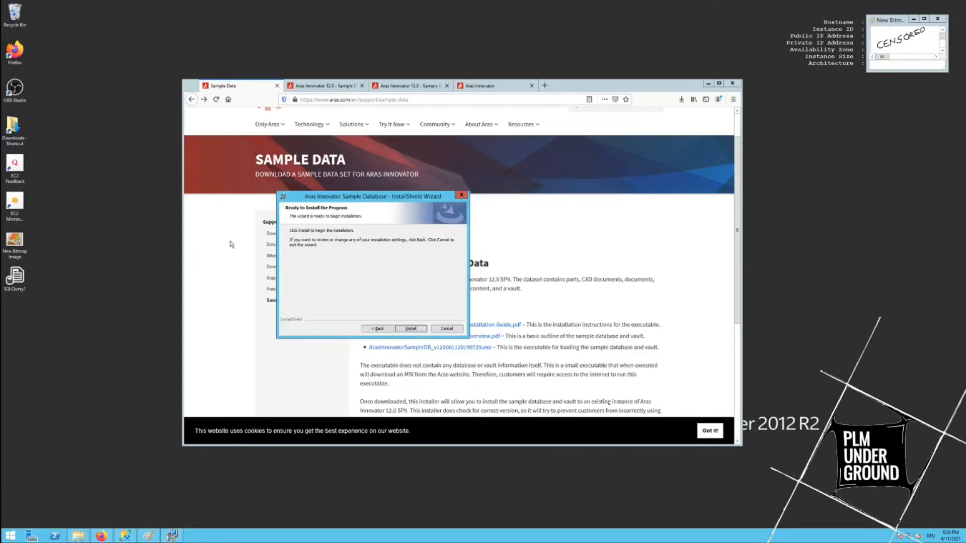
{"action": "left_click", "coordinate": [412, 329]}
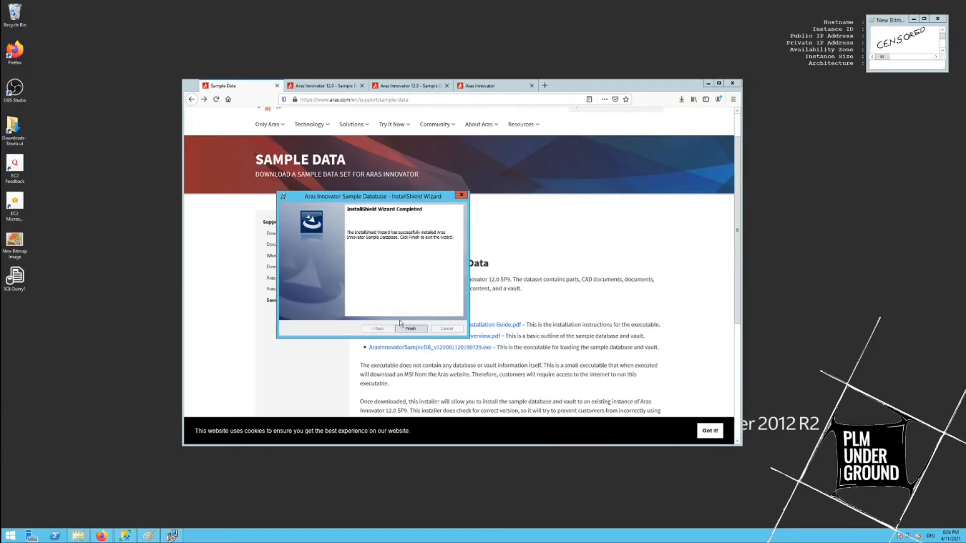
- Finish the installer and browse Explorer to Program Files (x86)\Aras\Innovator12
{"action": "left_click", "coordinate": [408, 328]}
{"action": "left_click", "coordinate": [79, 535]}
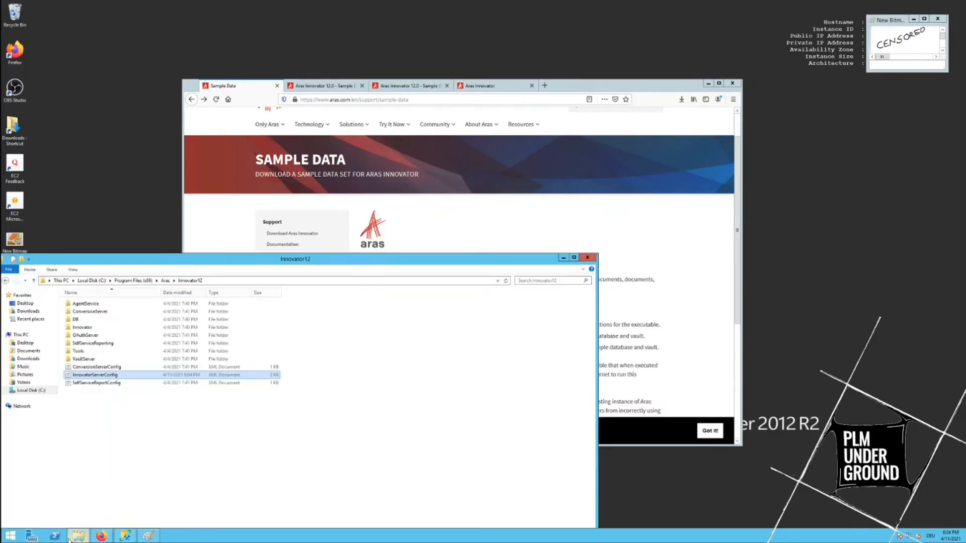
{"action": "left_click", "coordinate": [165, 280]}
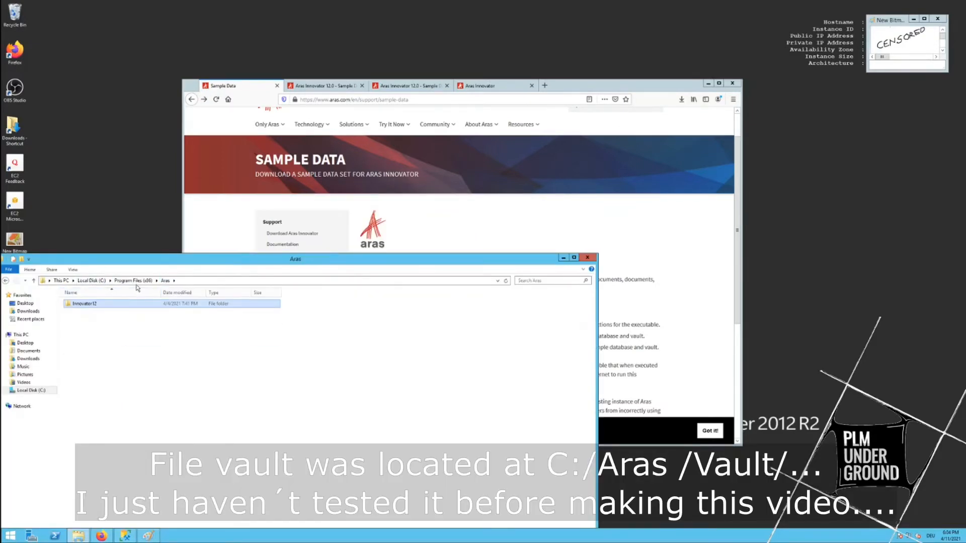
{"action": "double_click", "coordinate": [85, 304]}
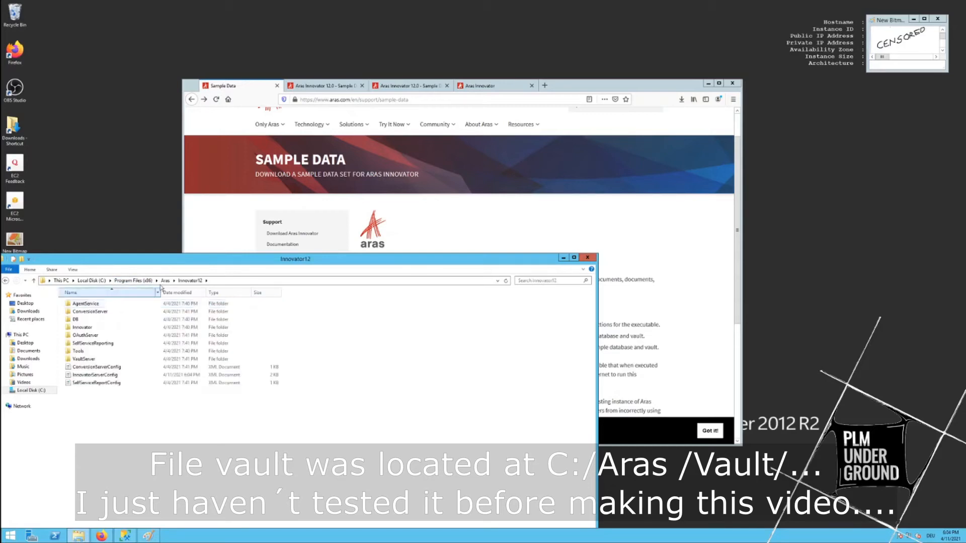
{"action": "left_click", "coordinate": [165, 281]}
{"action": "left_click", "coordinate": [75, 306]}
{"action": "double_click", "coordinate": [75, 306]}
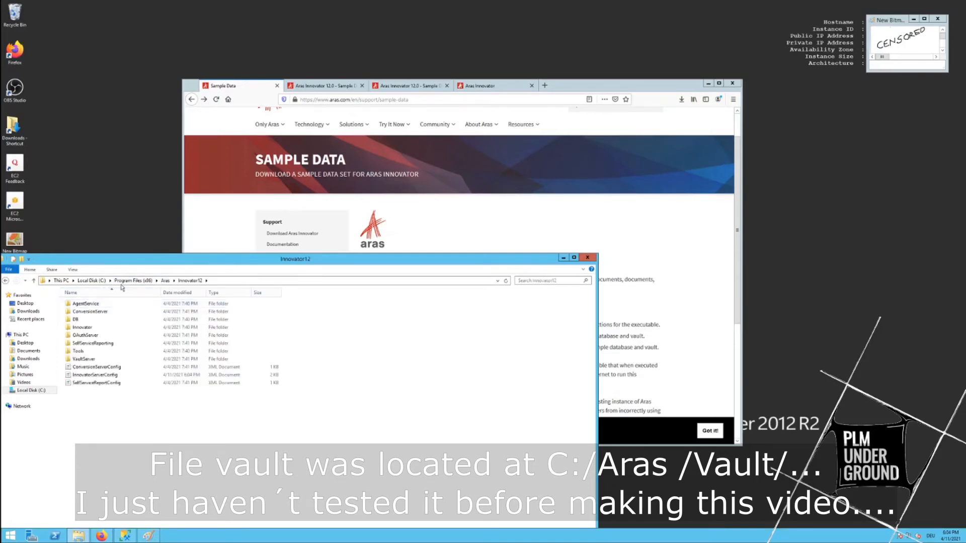
{"action": "left_click", "coordinate": [133, 281]}
{"action": "left_click", "coordinate": [79, 305]}
{"action": "double_click", "coordinate": [79, 305]}
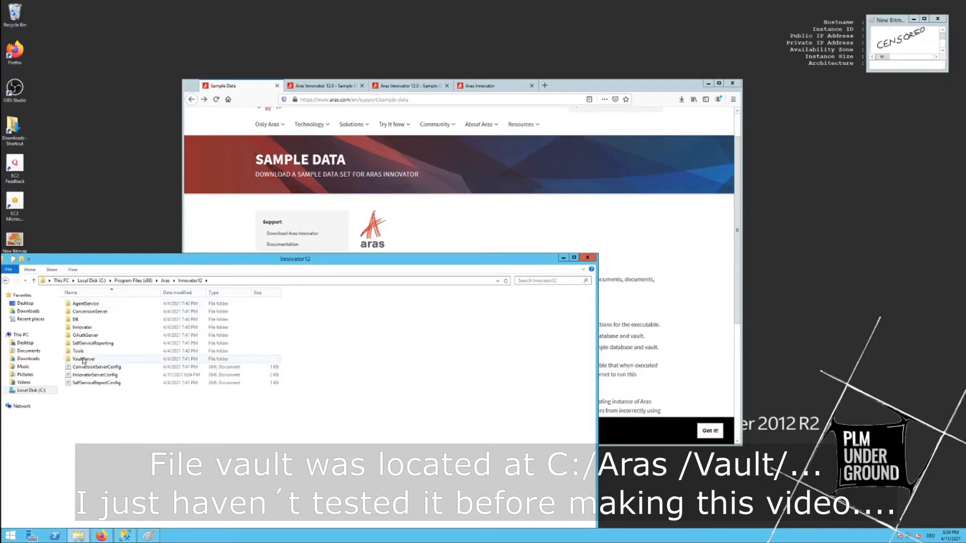
{"action": "double_click", "coordinate": [83, 360]}
{"action": "left_click_drag", "start_coordinate": [306, 259], "coordinate": [498, 270]}
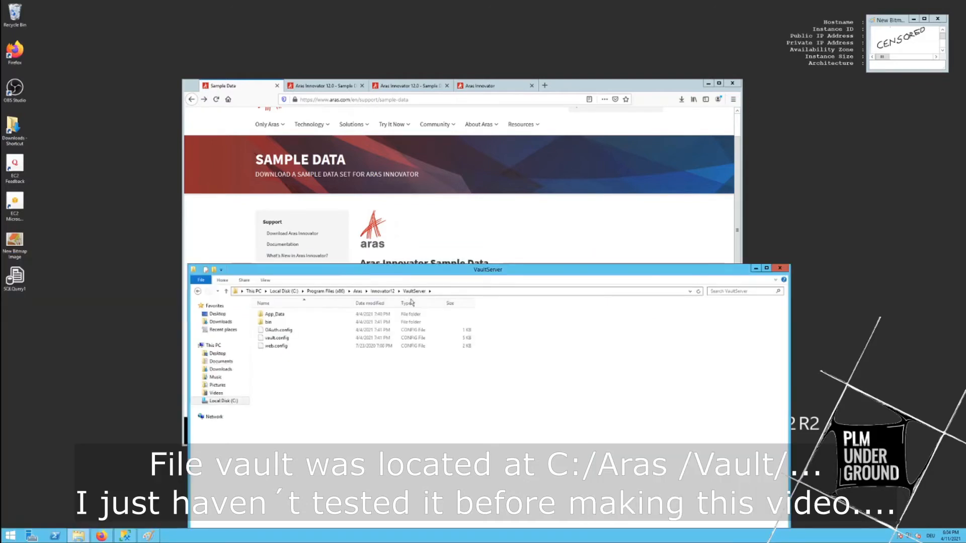
{"action": "left_click", "coordinate": [382, 291]}
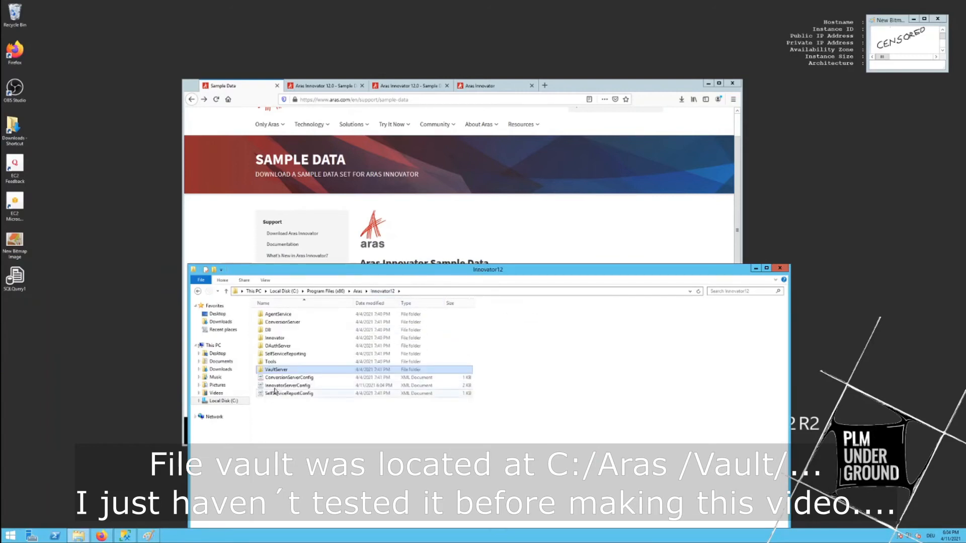
- Review InnovatorServerConfig's DB-Connection lines listing InnovatorSample, then close the viewer
{"action": "double_click", "coordinate": [316, 385]}
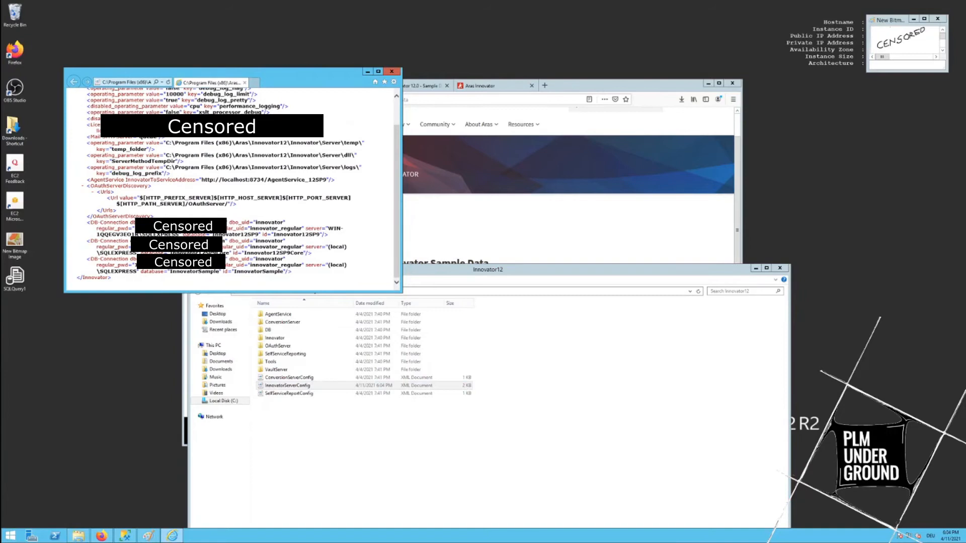
{"action": "left_click_drag", "start_coordinate": [91, 258], "coordinate": [138, 266]}
{"action": "left_click", "coordinate": [266, 264]}
{"action": "left_click", "coordinate": [245, 82]}
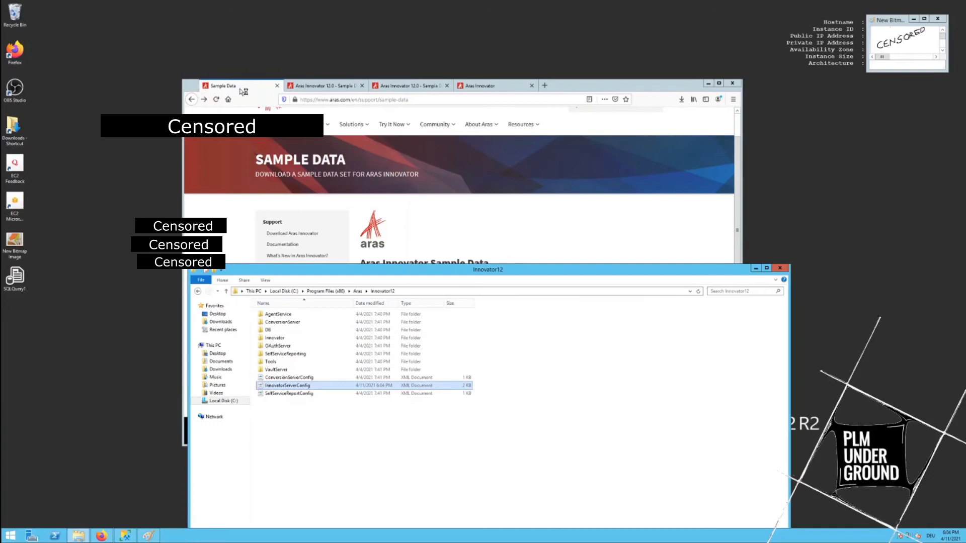
- Log out of Aras Innovator as admin and return to the login page
{"action": "left_click", "coordinate": [478, 85]}
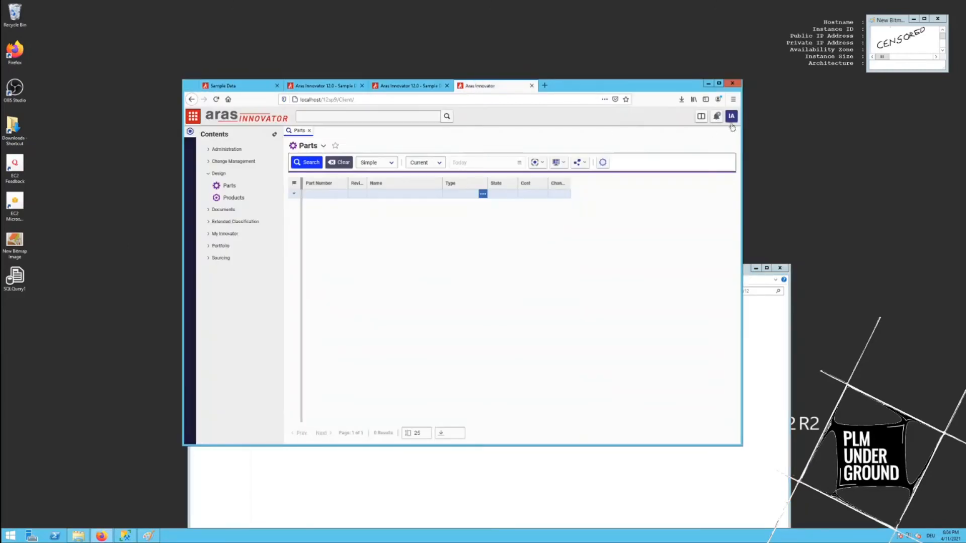
{"action": "left_click", "coordinate": [731, 116]}
{"action": "left_click", "coordinate": [713, 226]}
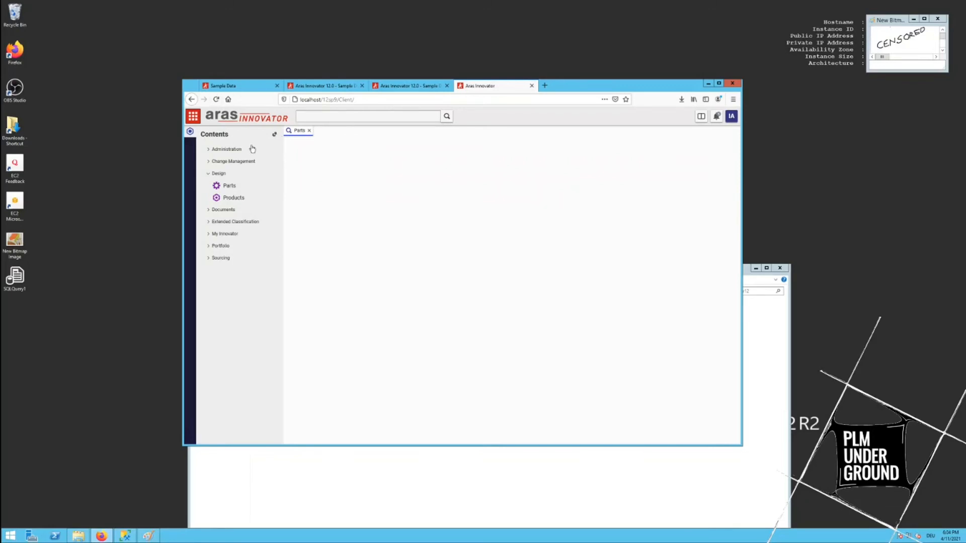
{"action": "left_click", "coordinate": [194, 116]}
{"action": "left_click", "coordinate": [564, 297]}
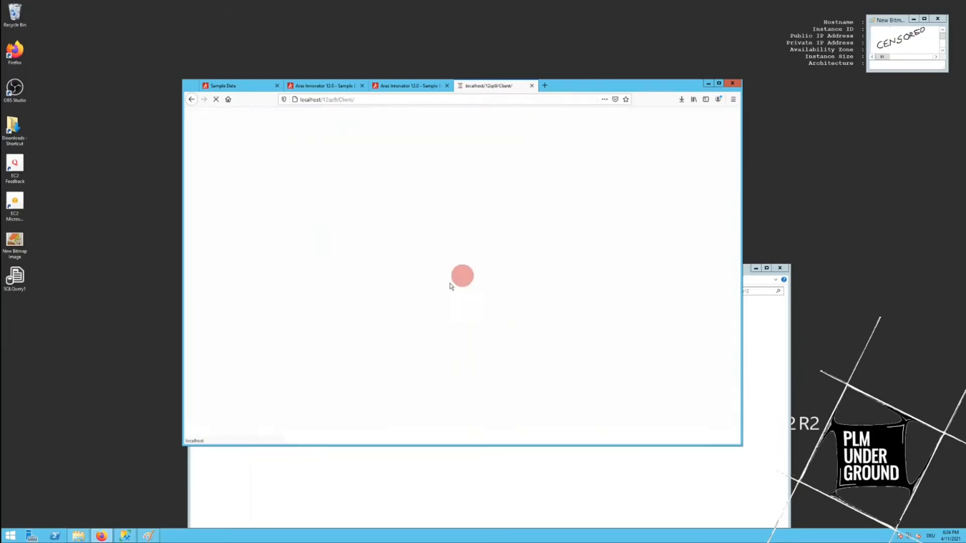
- Log in to the InnovatorSample database from the Database list
{"action": "left_click", "coordinate": [544, 208]}
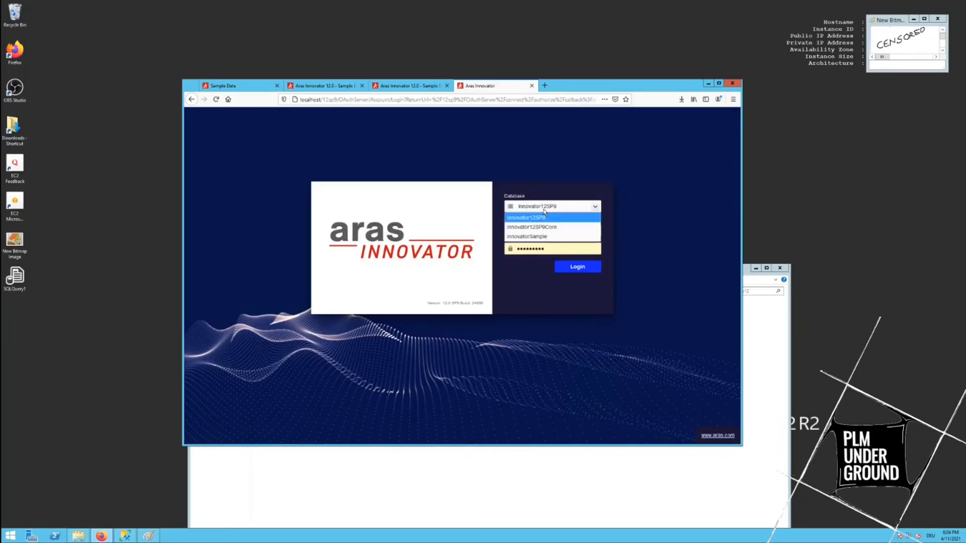
{"action": "left_click", "coordinate": [545, 230]}
{"action": "left_click", "coordinate": [571, 269]}
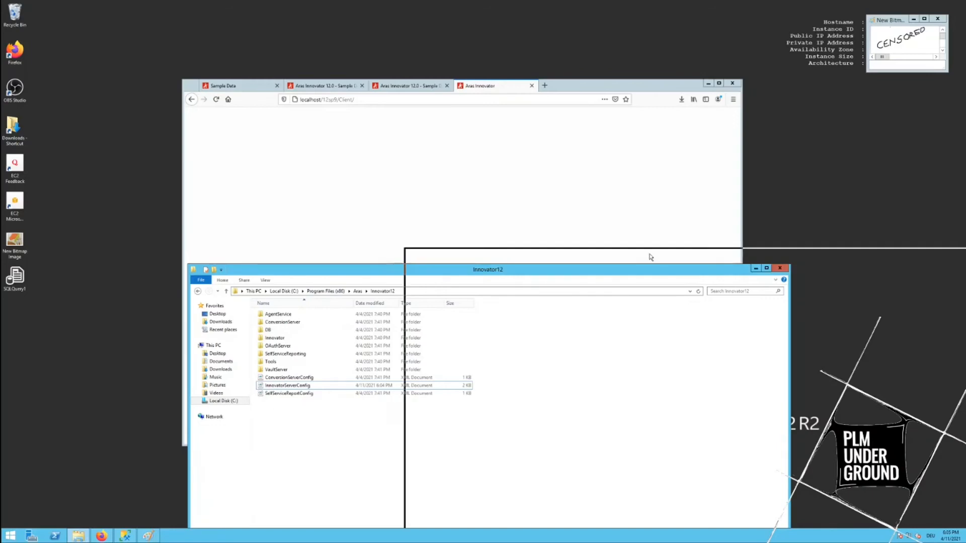
- Move File Explorer aside onto the Innovator12 folder and return to the Innovator client
{"action": "left_click_drag", "start_coordinate": [436, 270], "coordinate": [654, 254]}
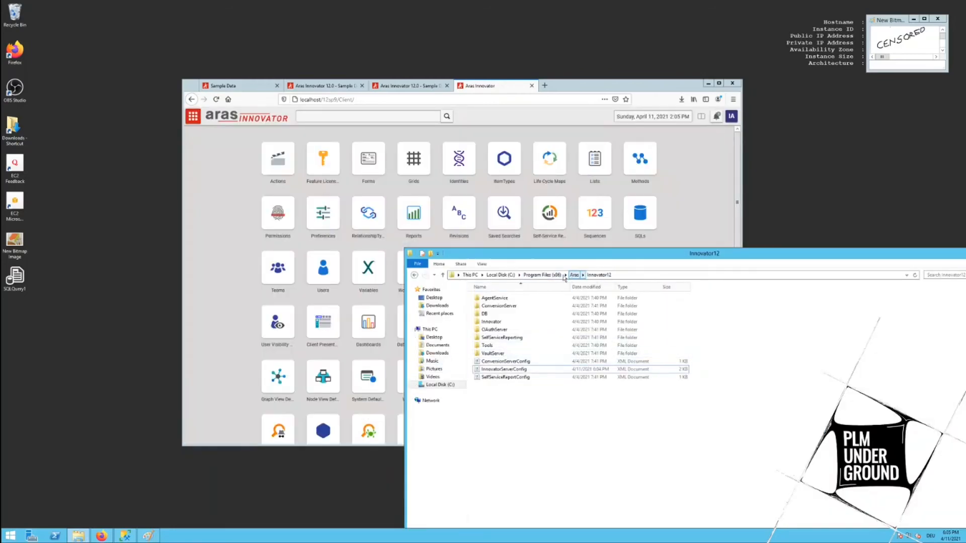
{"action": "left_click", "coordinate": [543, 274]}
{"action": "double_click", "coordinate": [498, 298]}
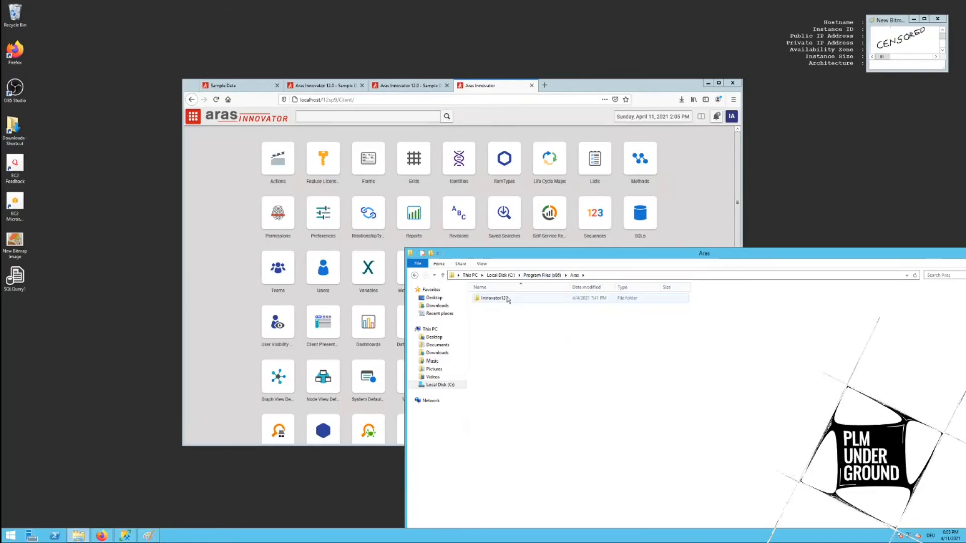
{"action": "left_click", "coordinate": [285, 275]}
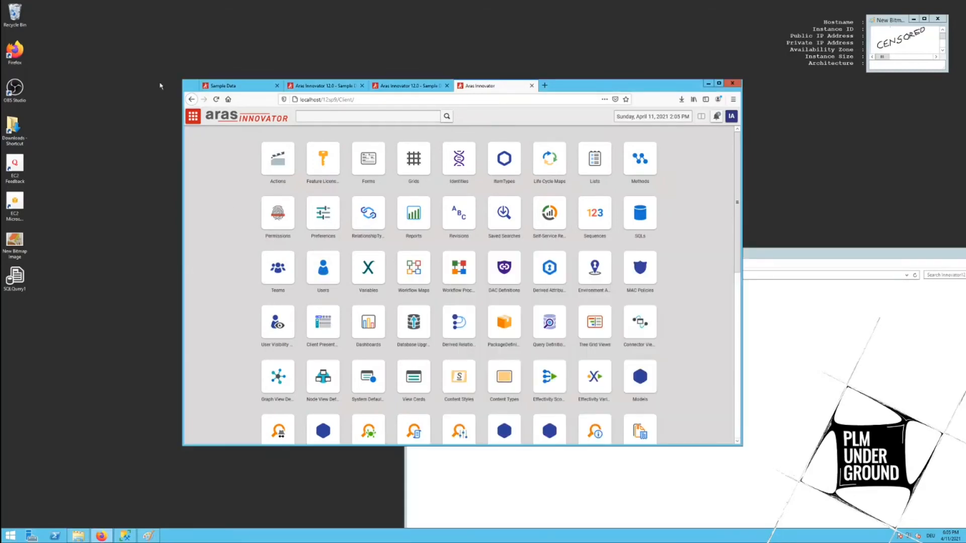
- Search Contents > Design > Parts to list the sample parts such as Clamp and Gasket
{"action": "left_click", "coordinate": [194, 116]}
{"action": "left_click", "coordinate": [218, 173]}
{"action": "left_click", "coordinate": [277, 188]}
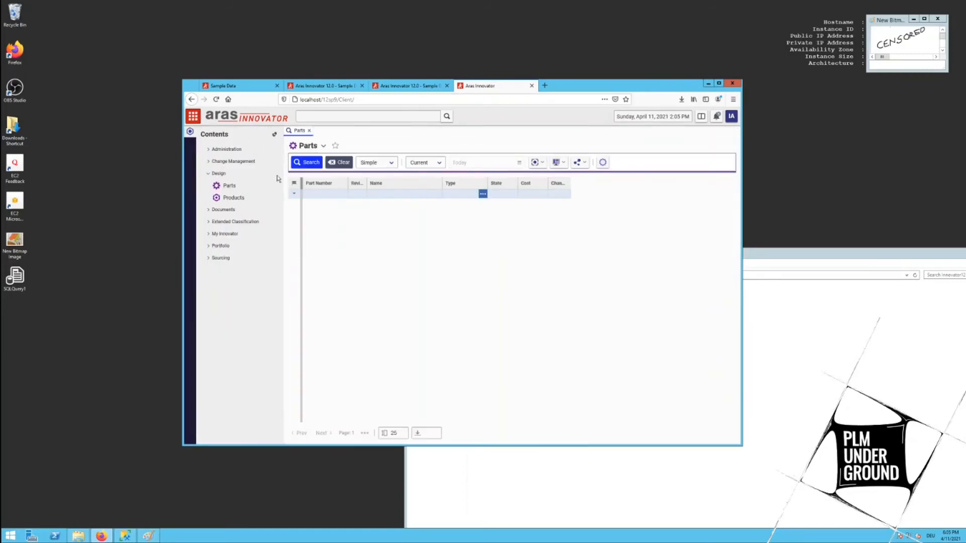
{"action": "left_click", "coordinate": [332, 193]}
{"action": "key", "text": "Return"}
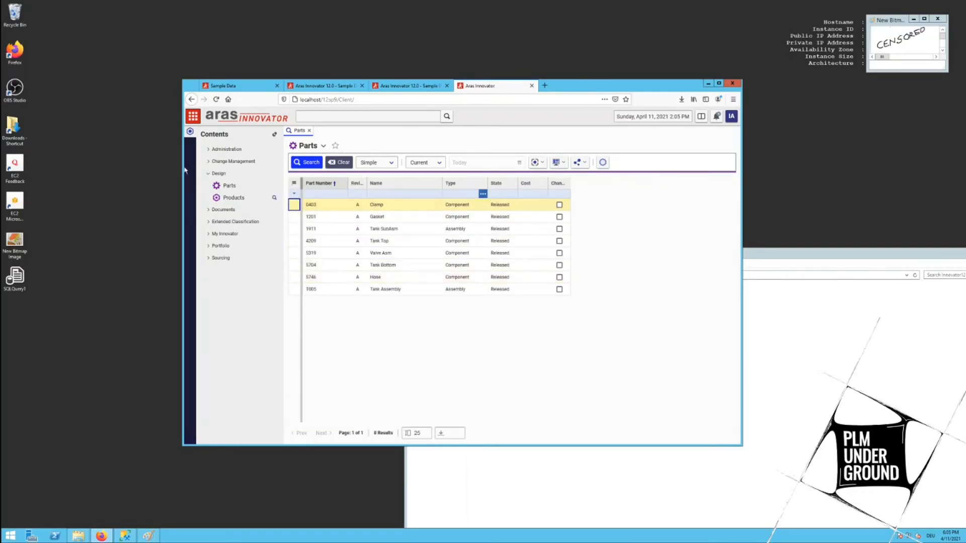
- List the vault files under Administration > File Handling > Files, e.g. 0403.hwf
{"action": "left_click", "coordinate": [210, 150]}
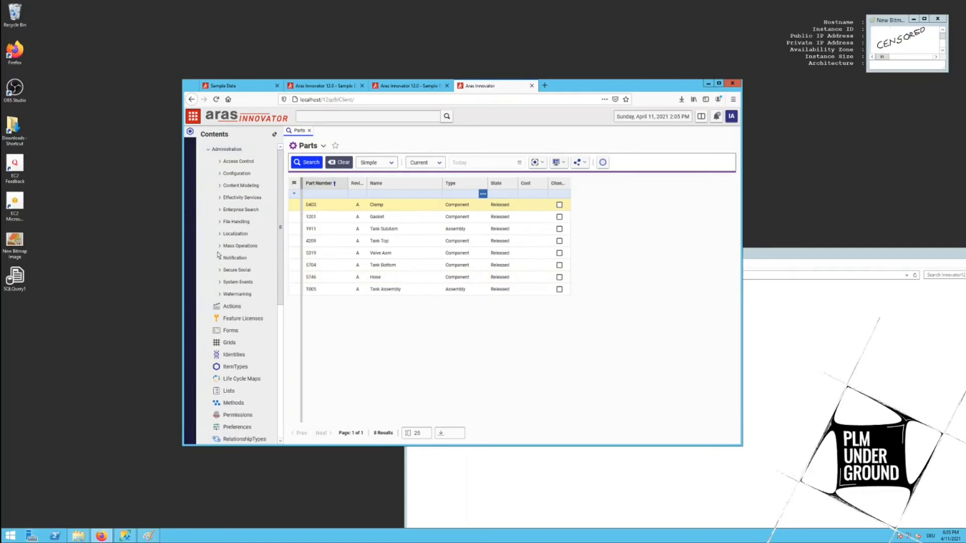
{"action": "left_click", "coordinate": [218, 222]}
{"action": "left_click", "coordinate": [241, 283]}
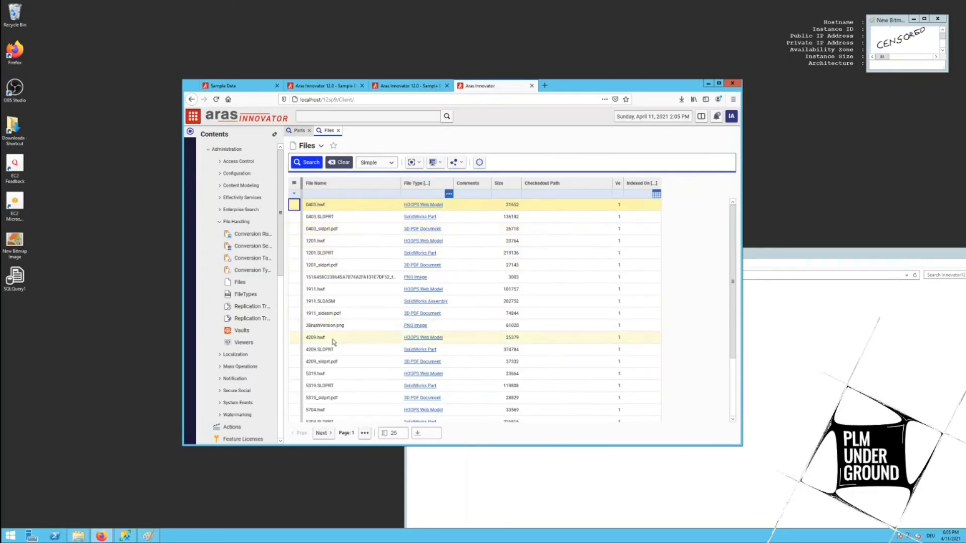
{"action": "scroll", "coordinate": [339, 336], "scroll_direction": "down", "scroll_amount": 3}
{"action": "scroll", "coordinate": [215, 382], "scroll_direction": "down", "scroll_amount": 5}
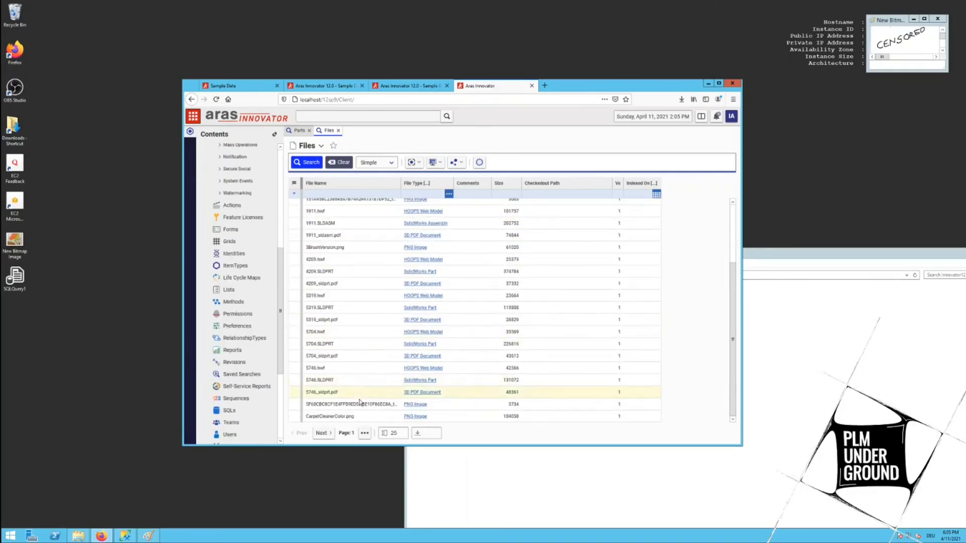
{"action": "scroll", "coordinate": [359, 392], "scroll_direction": "up", "scroll_amount": 3}
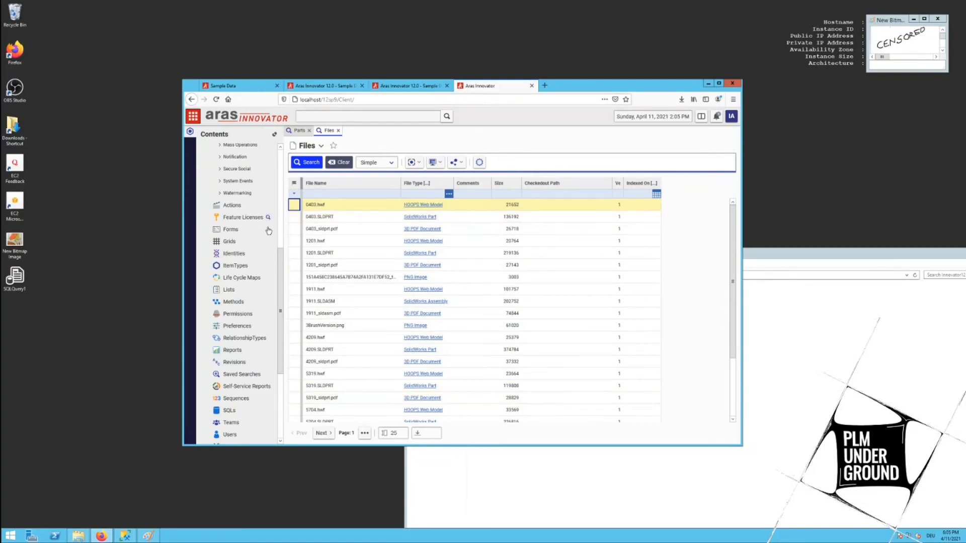
{"action": "scroll", "coordinate": [244, 324], "scroll_direction": "down", "scroll_amount": 5}
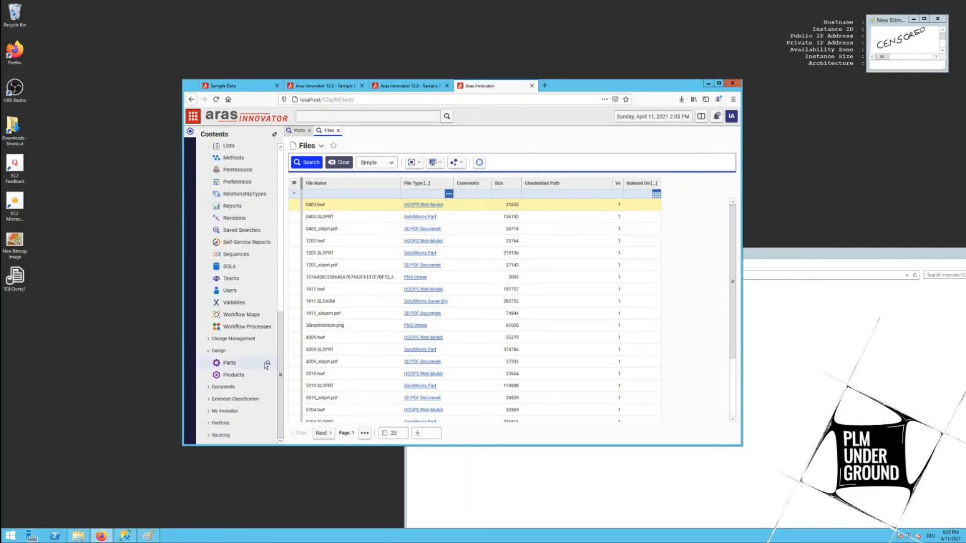
- Start a new Part from the Parts context menu in the TOC
{"action": "left_click", "coordinate": [230, 363]}
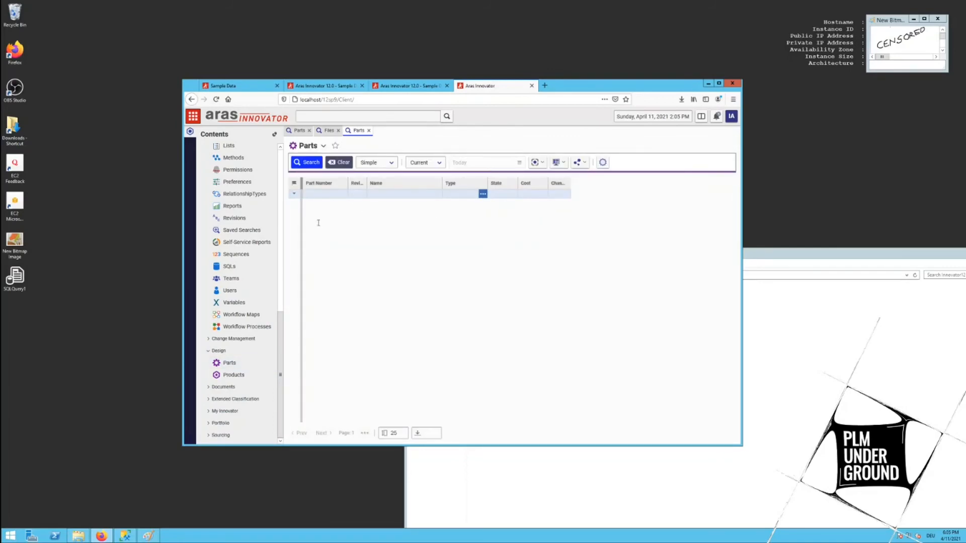
{"action": "right_click", "coordinate": [231, 365]}
{"action": "left_click", "coordinate": [249, 367]}
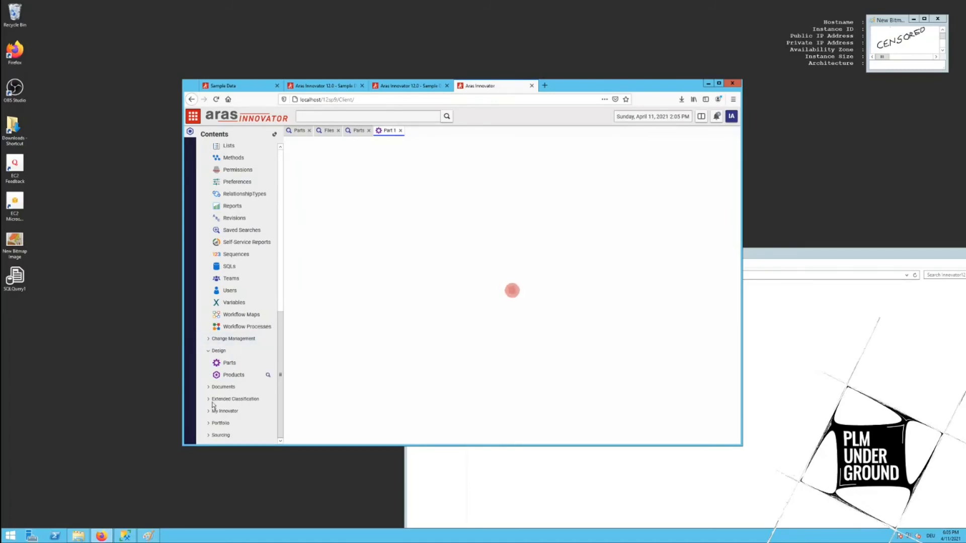
- Create a new Document, attach the SQLQuery file by drag-and-drop and save it as TEST
{"action": "left_click", "coordinate": [223, 386]}
{"action": "right_click", "coordinate": [239, 412]}
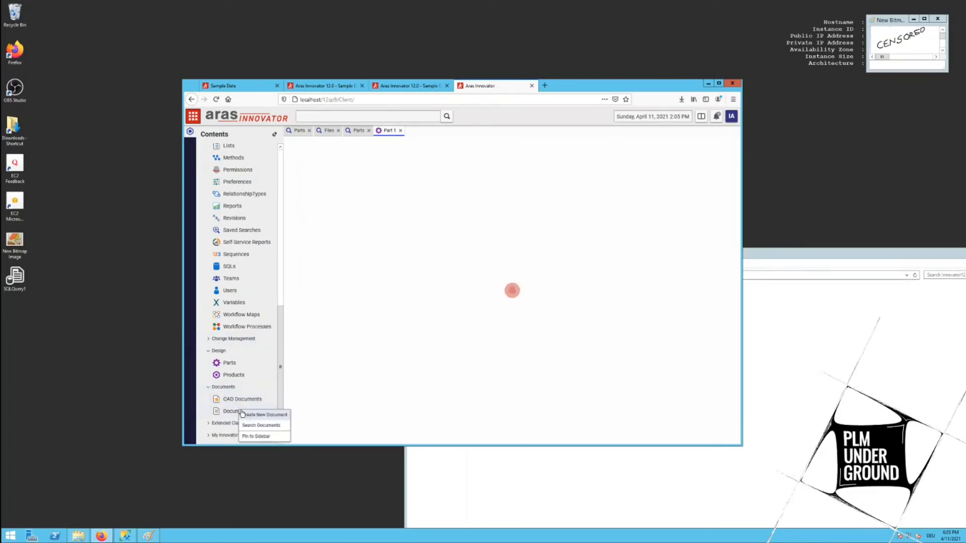
{"action": "left_click", "coordinate": [261, 416]}
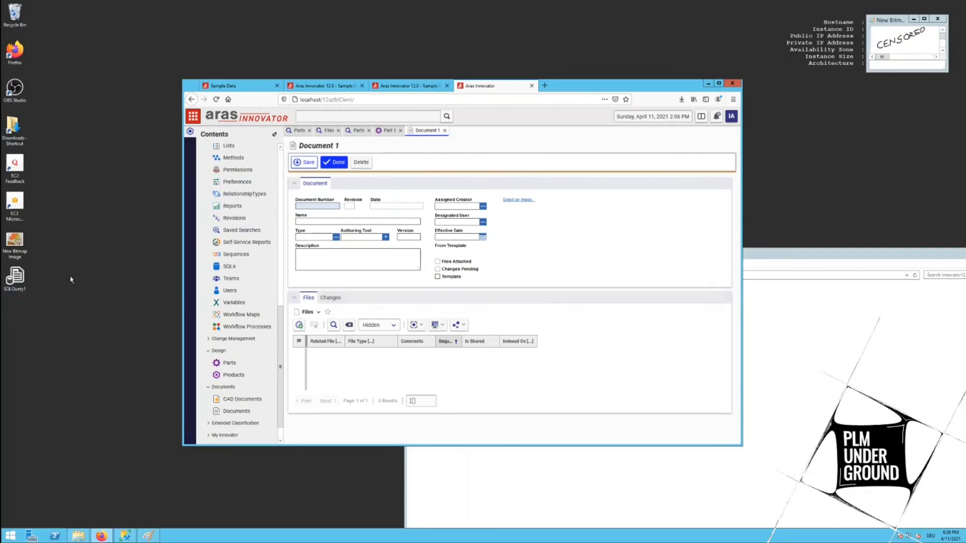
{"action": "left_click_drag", "start_coordinate": [16, 279], "coordinate": [369, 374]}
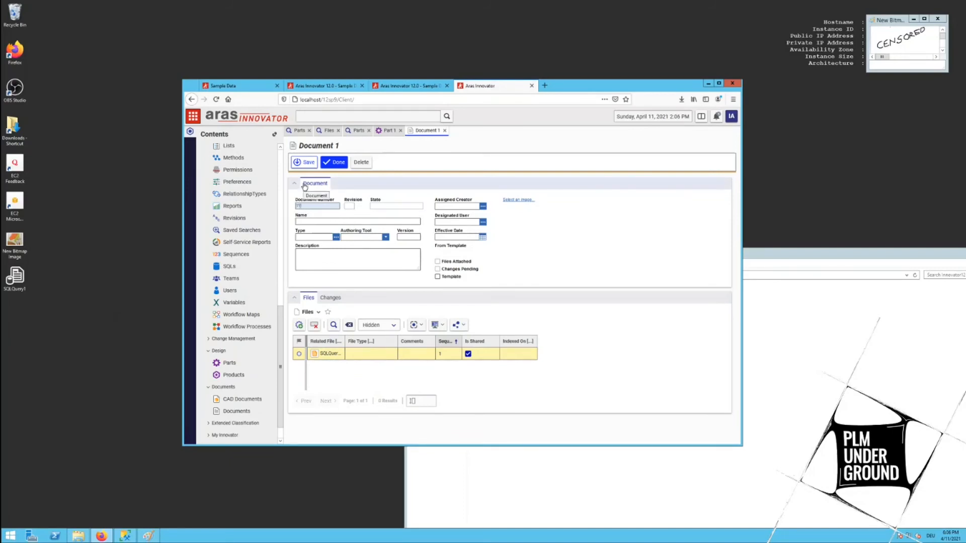
{"action": "left_click", "coordinate": [304, 162]}
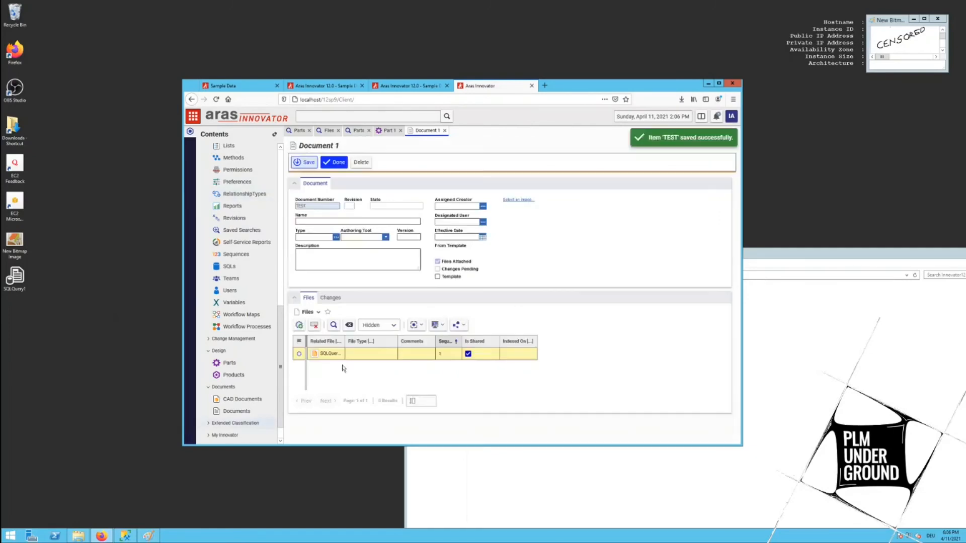
- Browse up to Local Disk (C:) and into the Aras InnovatorSample vault folder
{"action": "left_click", "coordinate": [79, 536]}
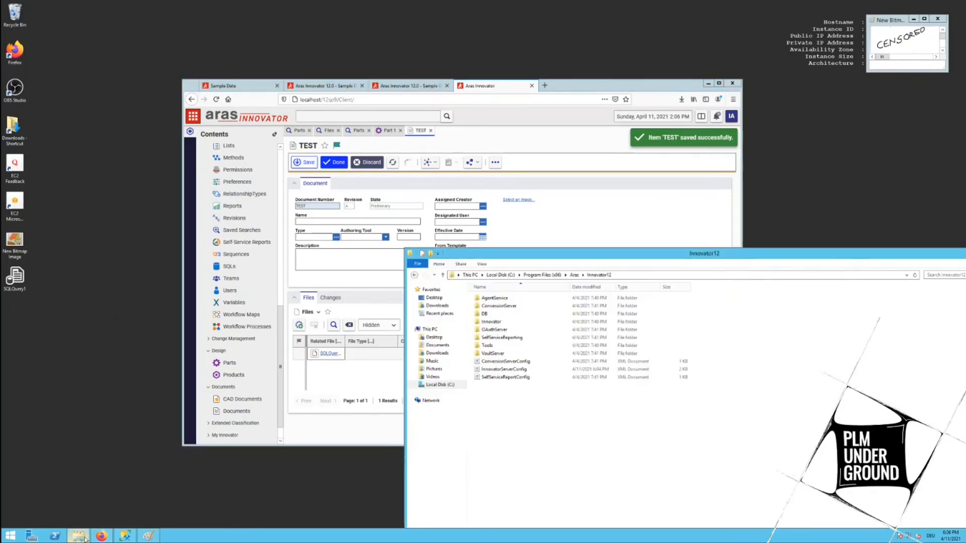
{"action": "left_click", "coordinate": [575, 274]}
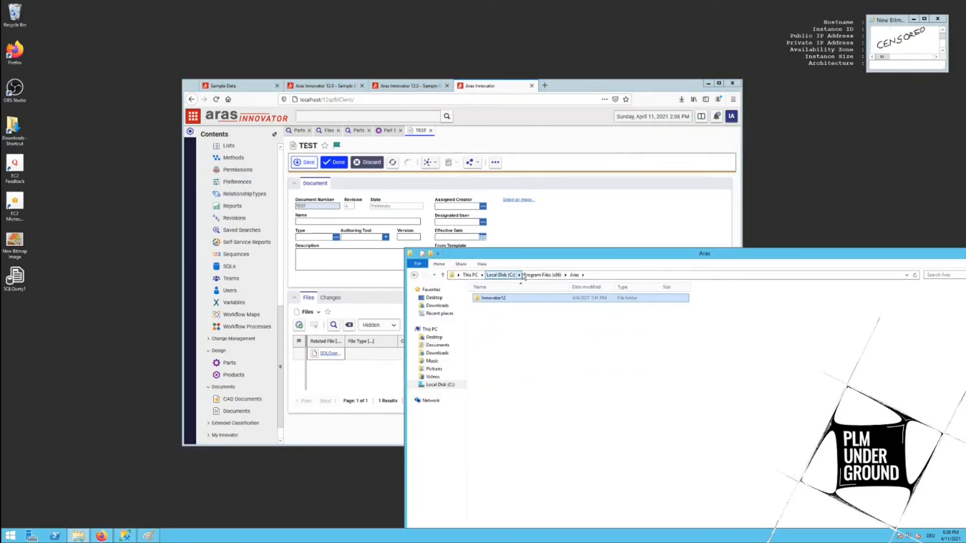
{"action": "left_click", "coordinate": [551, 275]}
{"action": "left_click", "coordinate": [501, 275]}
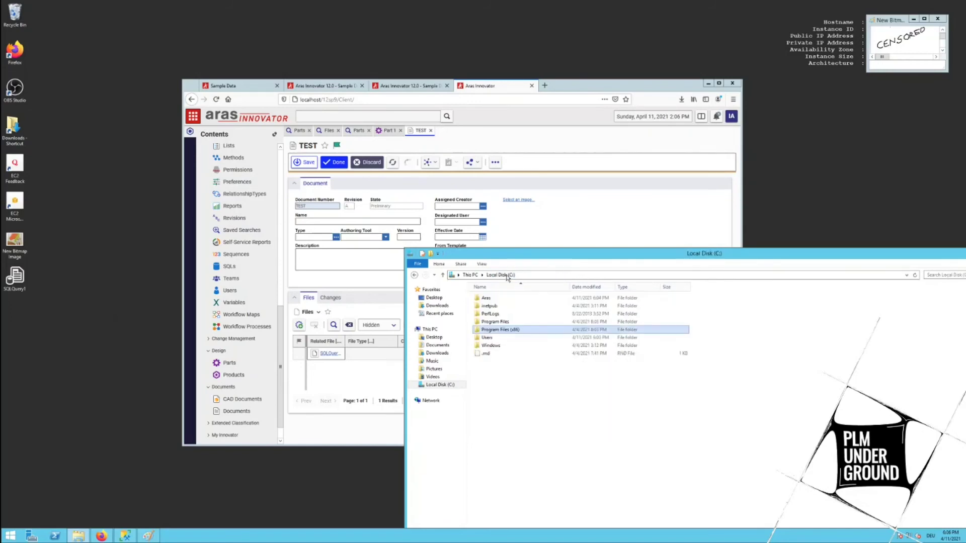
{"action": "double_click", "coordinate": [489, 297]}
{"action": "double_click", "coordinate": [489, 298]}
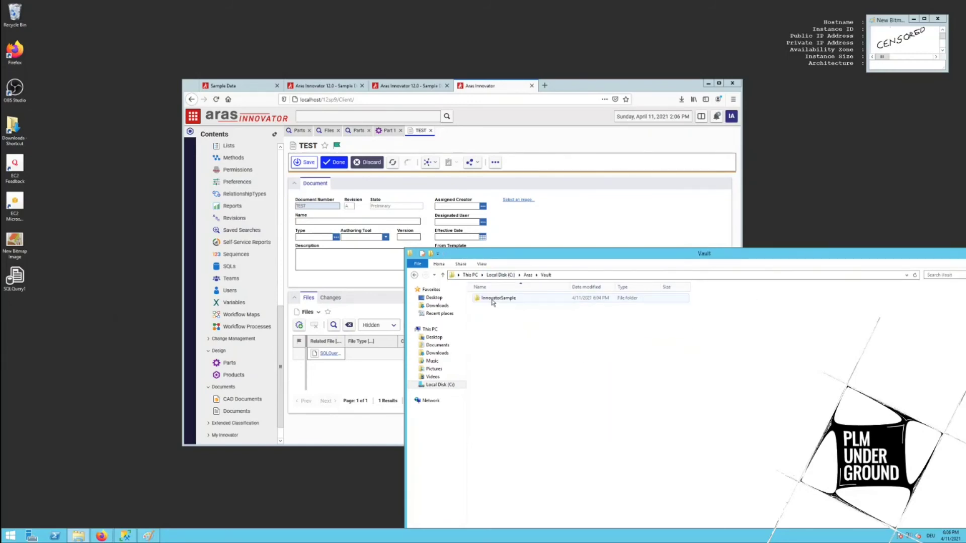
- Revisit C:\Aras\Vault\InnovatorSample, then go back to the Aras folder on C:
{"action": "left_click", "coordinate": [501, 274]}
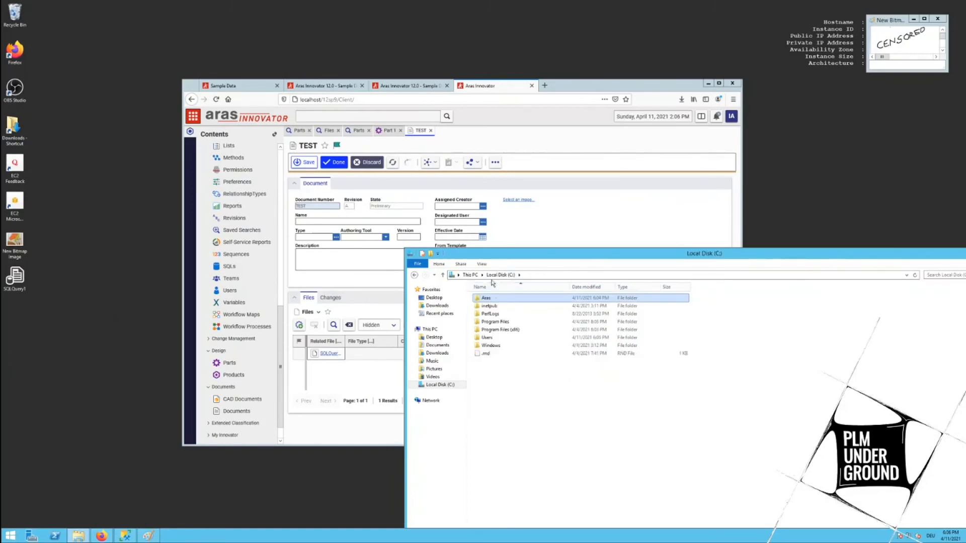
{"action": "double_click", "coordinate": [493, 299]}
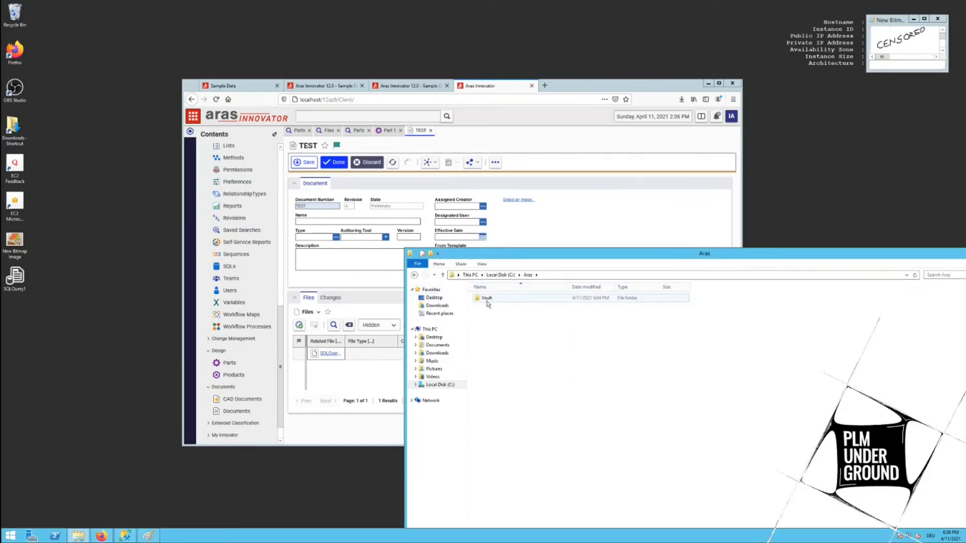
{"action": "double_click", "coordinate": [479, 299]}
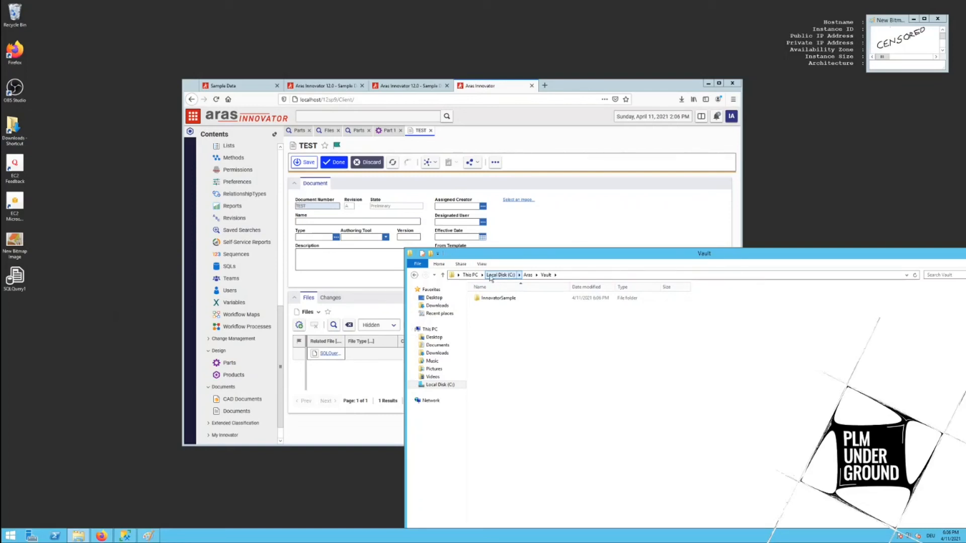
{"action": "double_click", "coordinate": [498, 298]}
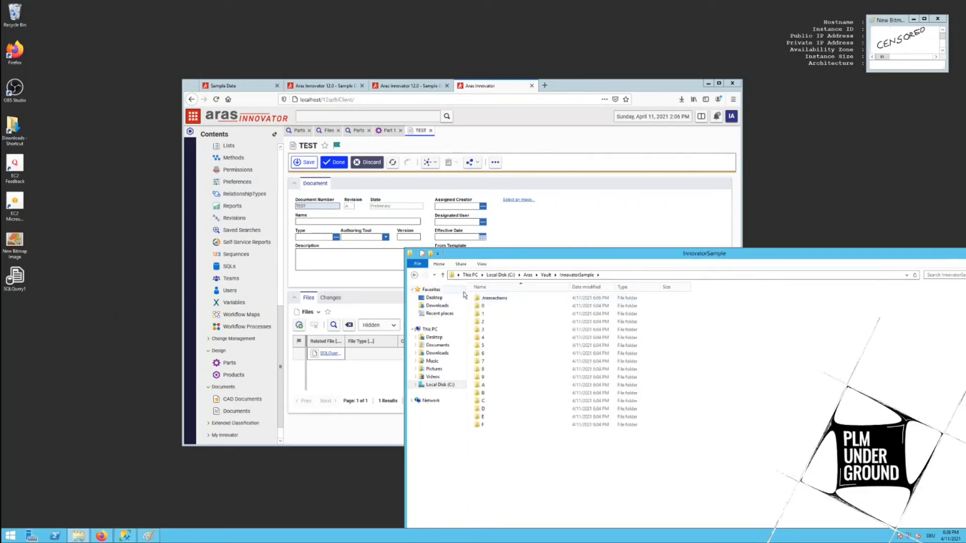
{"action": "left_click", "coordinate": [500, 275]}
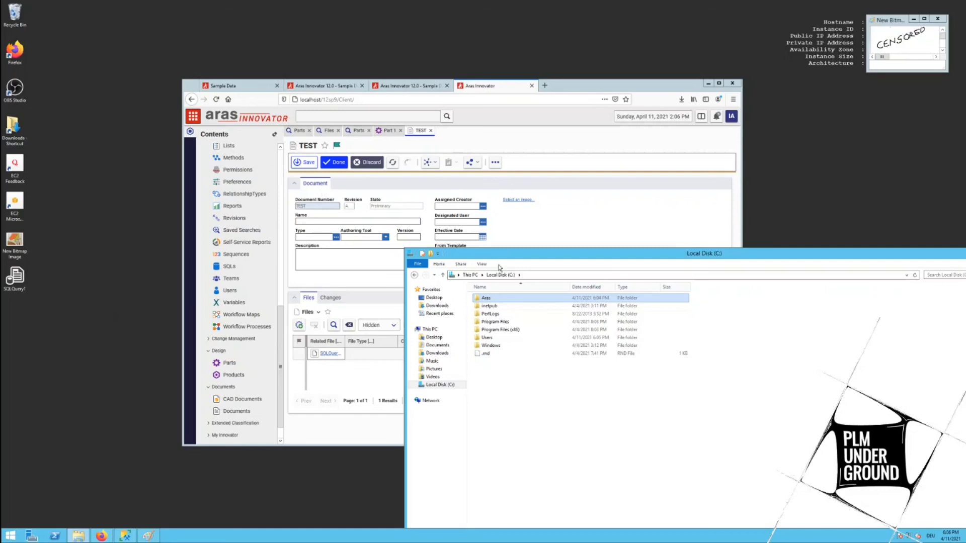
{"action": "double_click", "coordinate": [486, 298]}
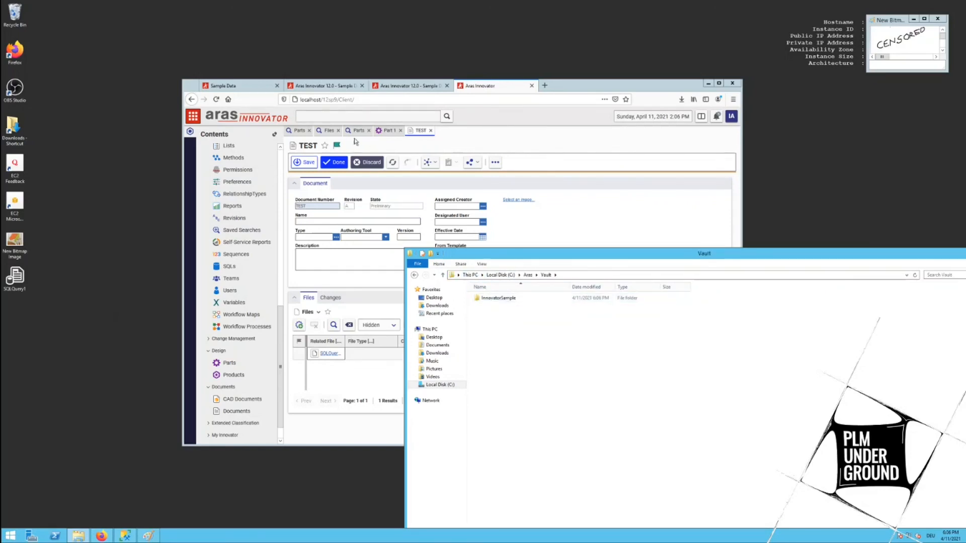
- List all sample documents and open document L-0789 Label
{"action": "left_click", "coordinate": [267, 412]}
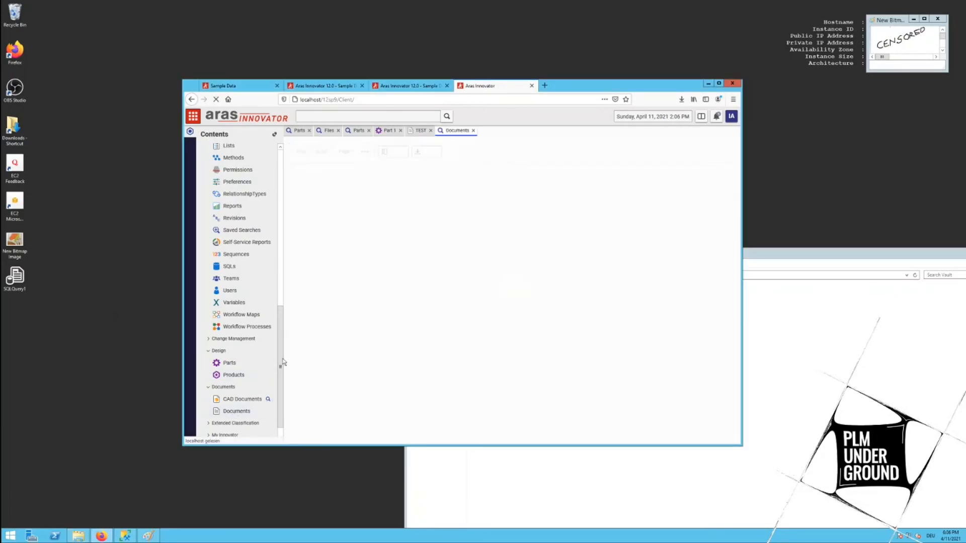
{"action": "left_click", "coordinate": [327, 194]}
{"action": "key", "text": "Return"}
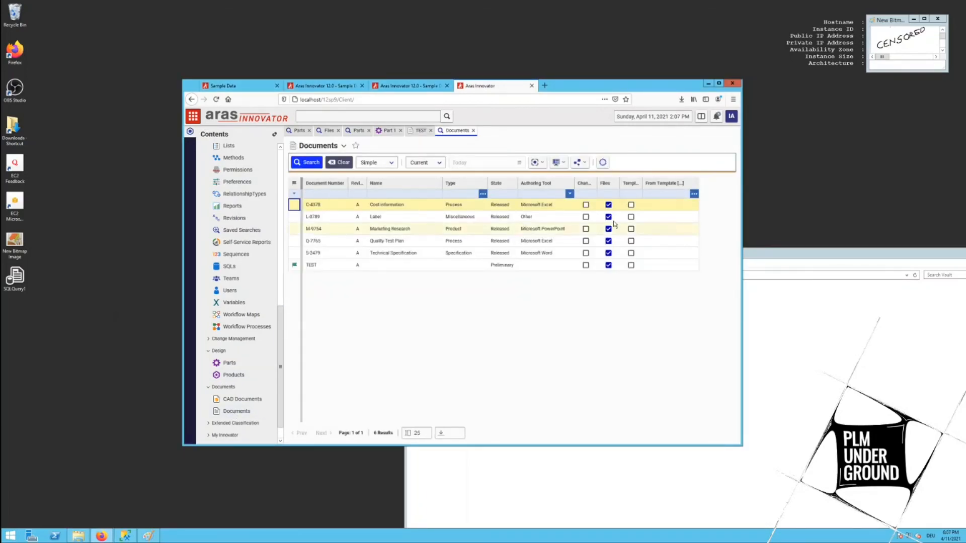
{"action": "double_click", "coordinate": [376, 218]}
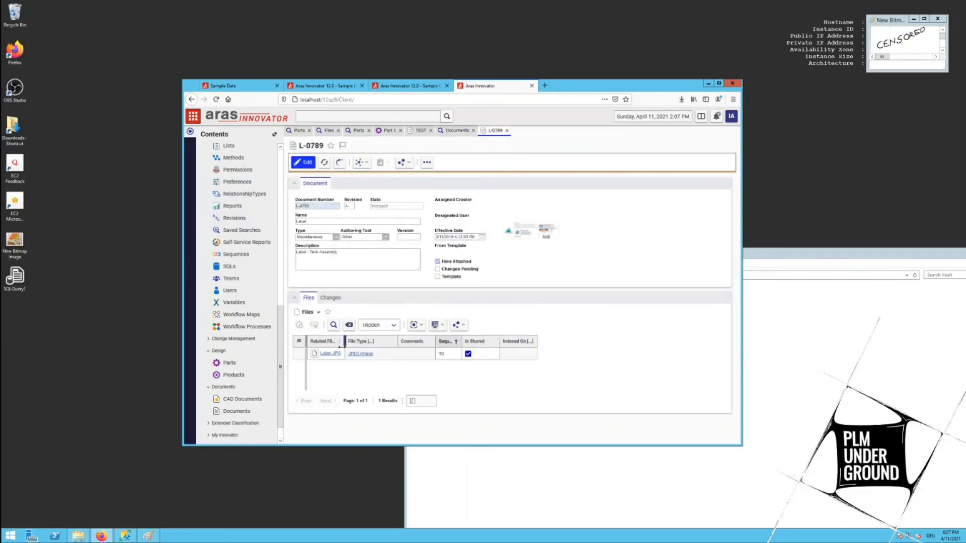
- Allow the blocked Firefox popup for the Label.JPG link and dismiss the blank popup
{"action": "left_click", "coordinate": [329, 353]}
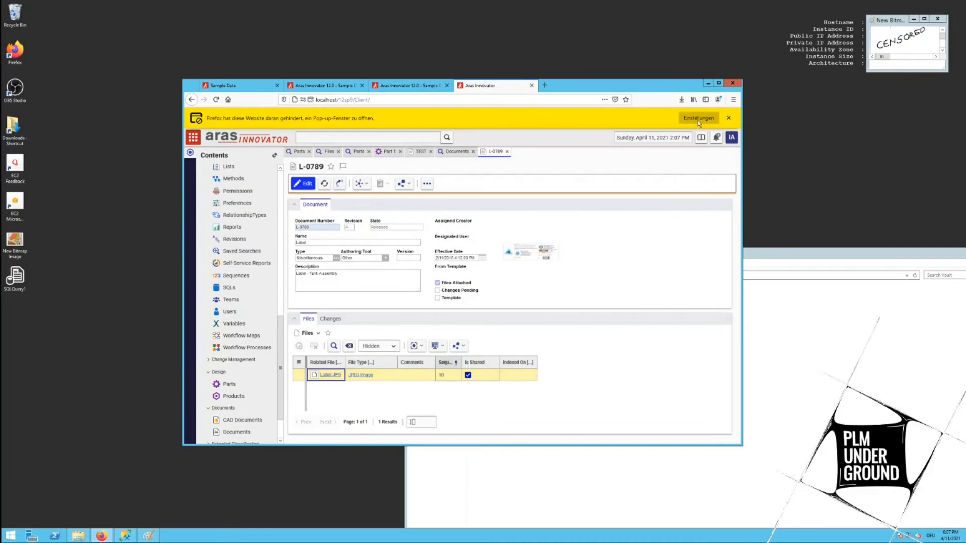
{"action": "left_click", "coordinate": [699, 118]}
{"action": "left_click", "coordinate": [717, 130]}
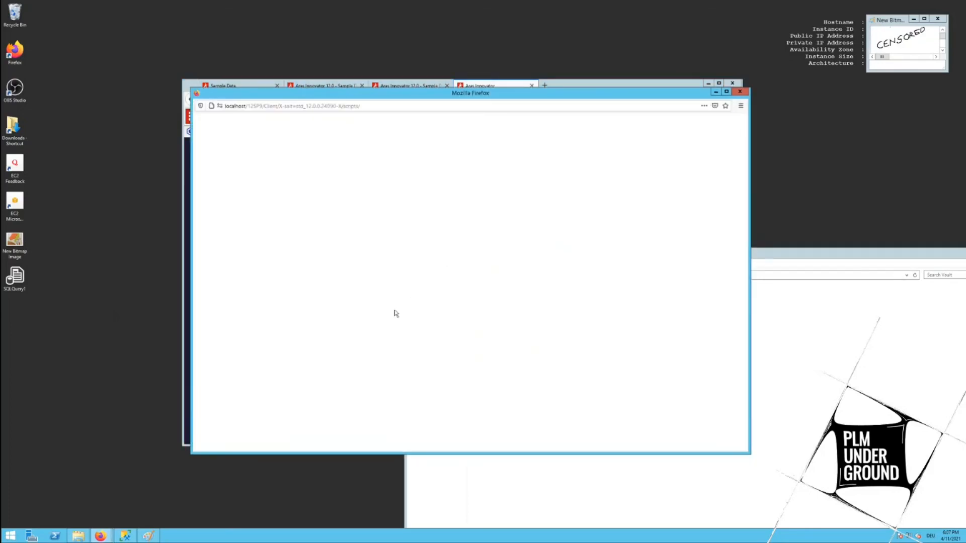
{"action": "left_click_drag", "start_coordinate": [470, 92], "coordinate": [612, 69]}
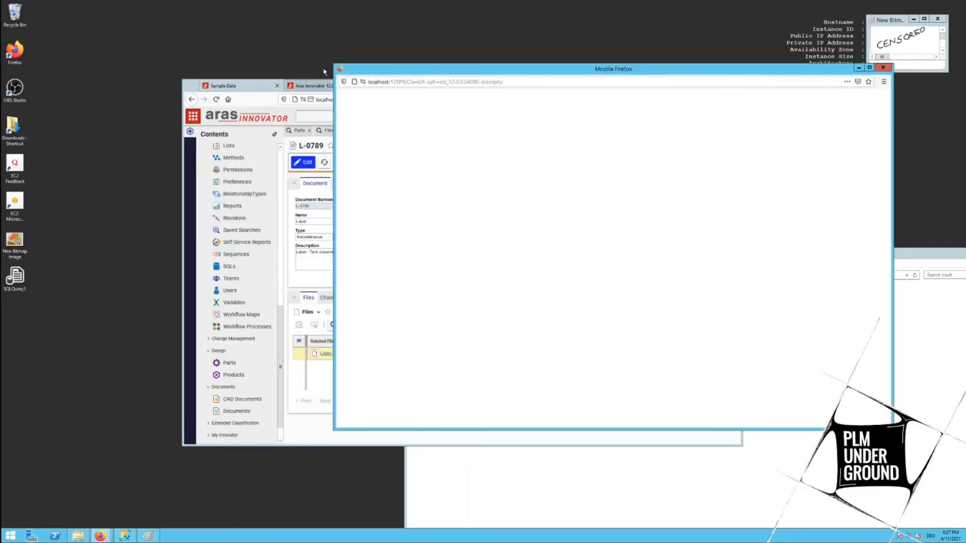
{"action": "mouse_move", "coordinate": [334, 64]}
{"action": "left_mouse_down"}
{"action": "mouse_move", "coordinate": [453, 201]}
{"action": "mouse_move", "coordinate": [344, 103]}
{"action": "left_mouse_up"}
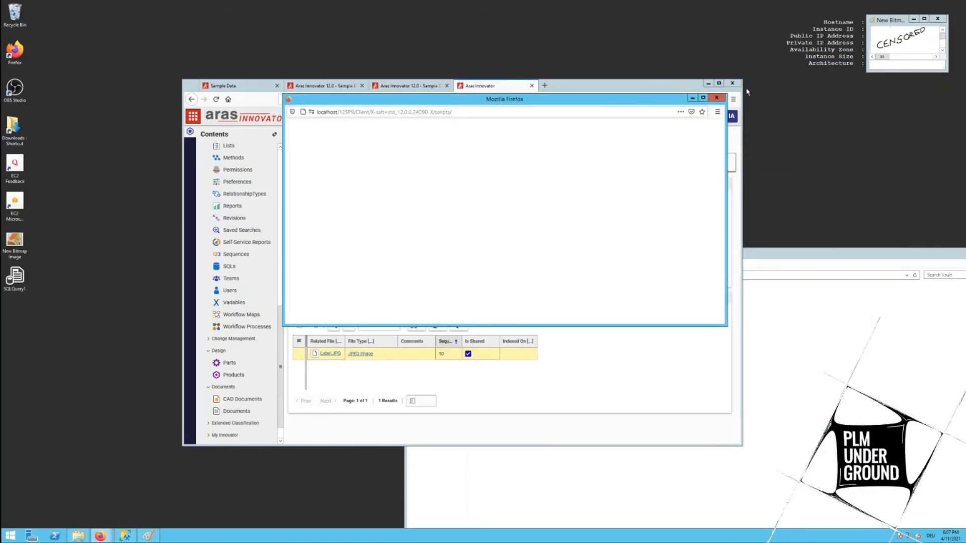
{"action": "left_click", "coordinate": [716, 99]}
- View the Label.JPG attachment in Paint, then close the viewer and leftover popup
{"action": "left_click", "coordinate": [328, 353]}
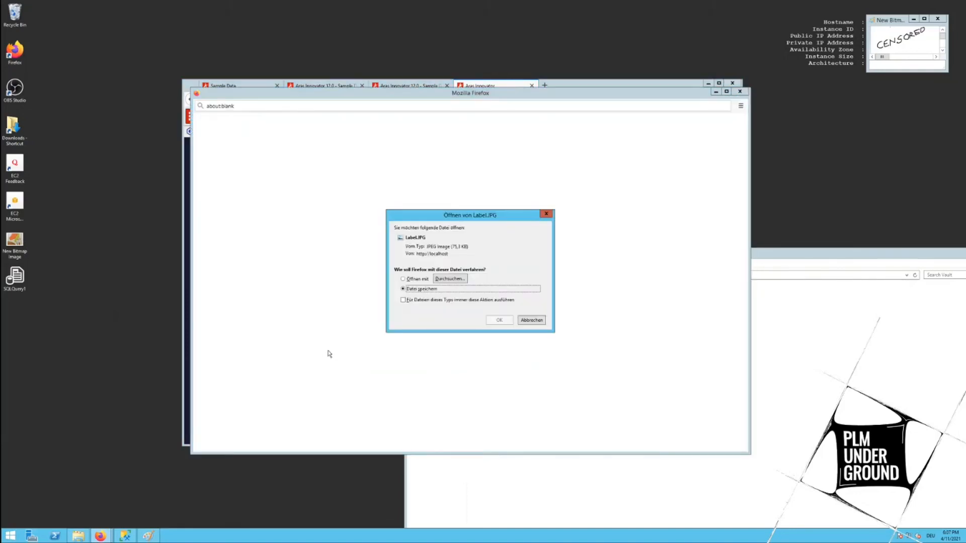
{"action": "left_click", "coordinate": [497, 319]}
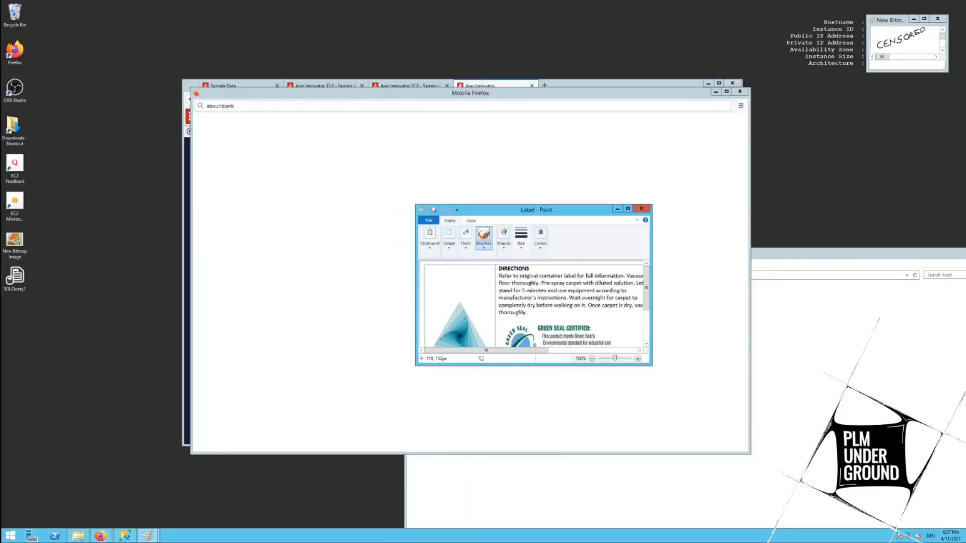
{"action": "left_click", "coordinate": [641, 209]}
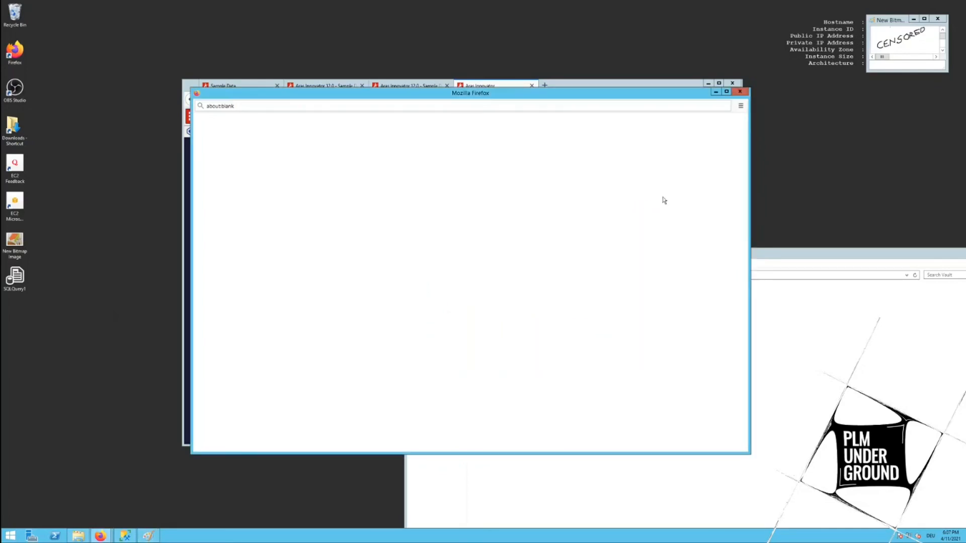
{"action": "left_click", "coordinate": [741, 92]}
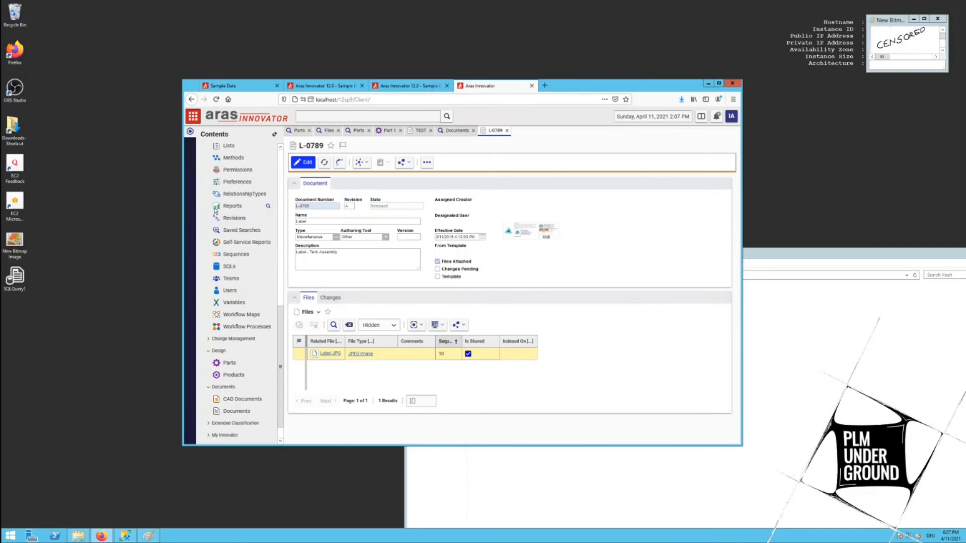
- Review the Installation Guide and Sample Database Overview PDFs, ending on the Sample Data page
{"action": "left_click", "coordinate": [325, 85]}
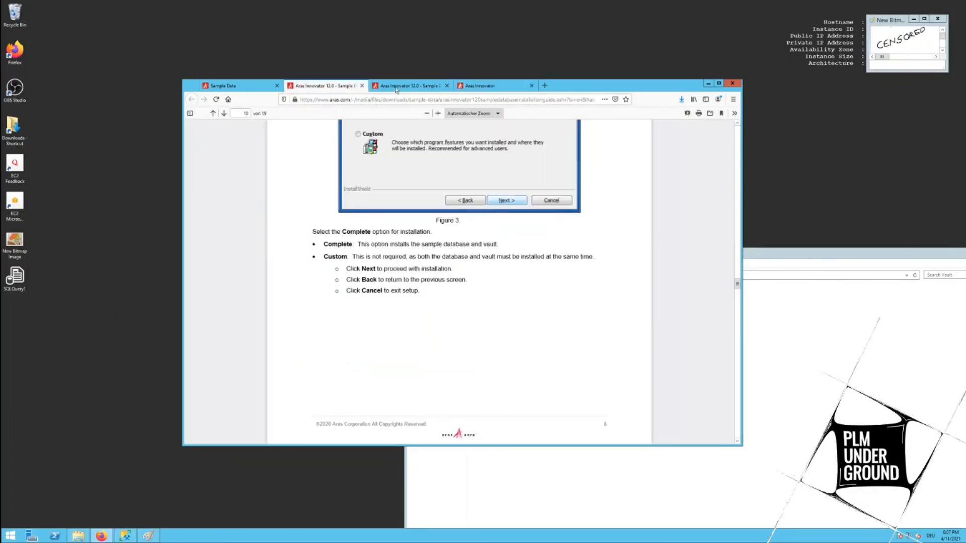
{"action": "left_click", "coordinate": [407, 86]}
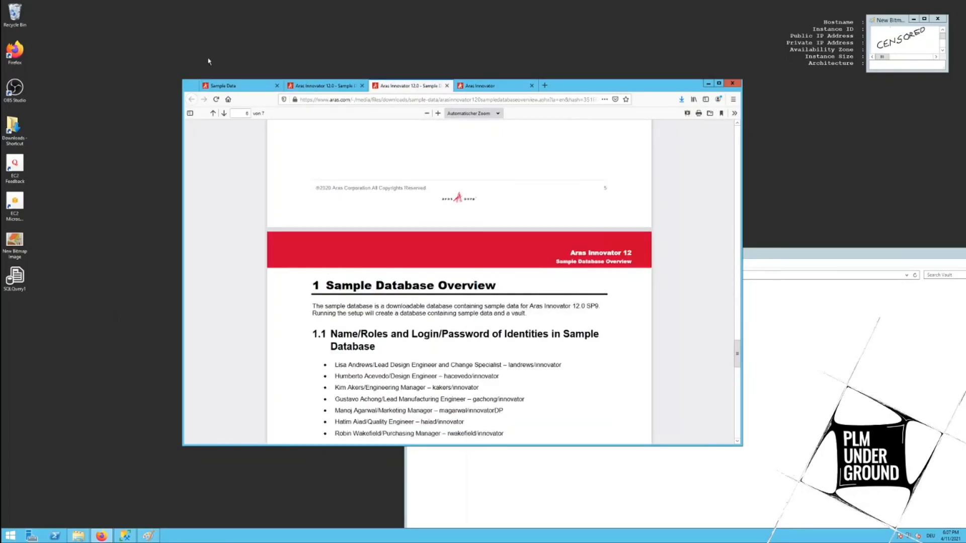
{"action": "left_click", "coordinate": [222, 85]}
{"action": "scroll", "coordinate": [310, 239], "scroll_direction": "down", "scroll_amount": 5}
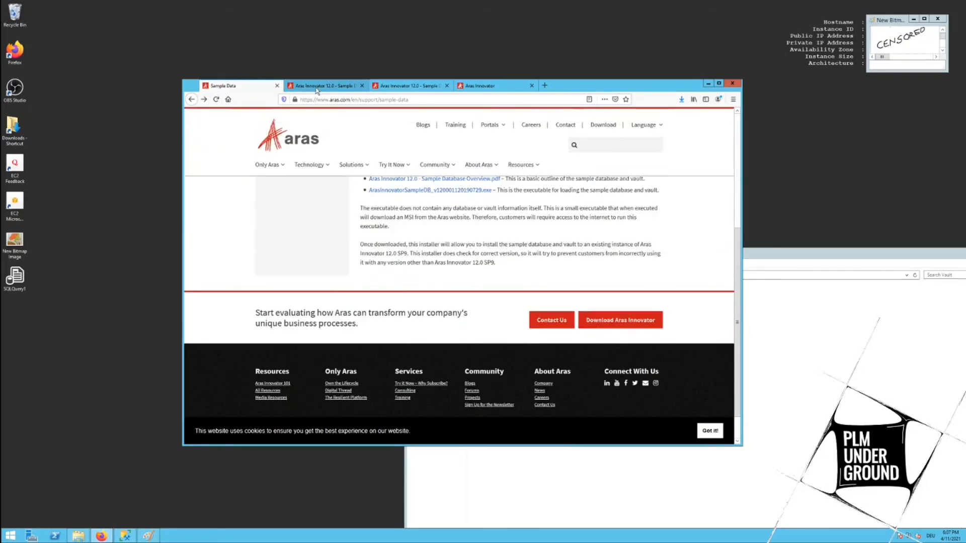
{"action": "left_click", "coordinate": [325, 86]}
{"action": "scroll", "coordinate": [438, 238], "scroll_direction": "up", "scroll_amount": 5}
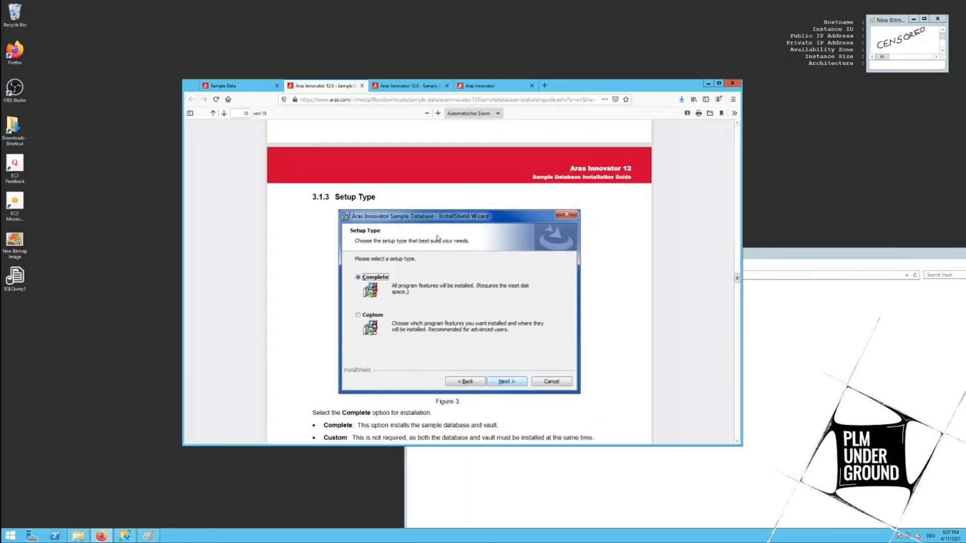
{"action": "scroll", "coordinate": [437, 236], "scroll_direction": "down", "scroll_amount": 3}
{"action": "scroll", "coordinate": [437, 236], "scroll_direction": "down", "scroll_amount": 2}
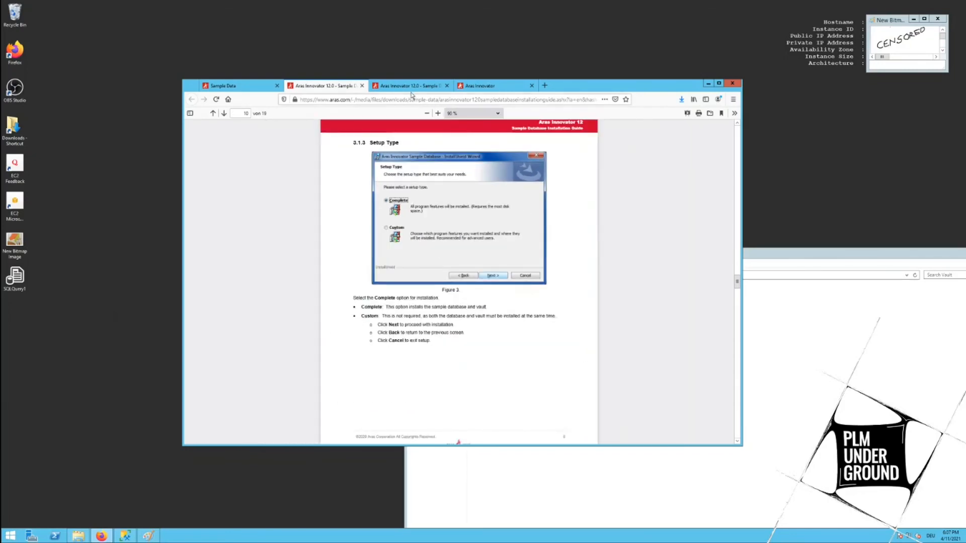
{"action": "left_click", "coordinate": [411, 85]}
{"action": "scroll", "coordinate": [499, 326], "scroll_direction": "down", "scroll_amount": 5}
{"action": "scroll", "coordinate": [500, 316], "scroll_direction": "down", "scroll_amount": 5}
{"action": "scroll", "coordinate": [500, 316], "scroll_direction": "down", "scroll_amount": 4}
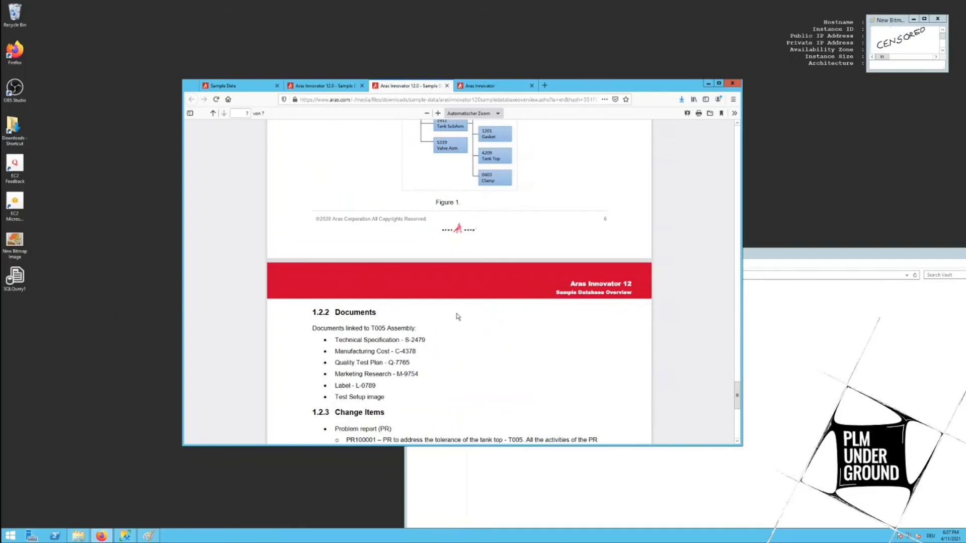
{"action": "scroll", "coordinate": [457, 317], "scroll_direction": "down", "scroll_amount": 3}
{"action": "scroll", "coordinate": [519, 325], "scroll_direction": "down", "scroll_amount": 3}
{"action": "scroll", "coordinate": [547, 322], "scroll_direction": "down", "scroll_amount": 3}
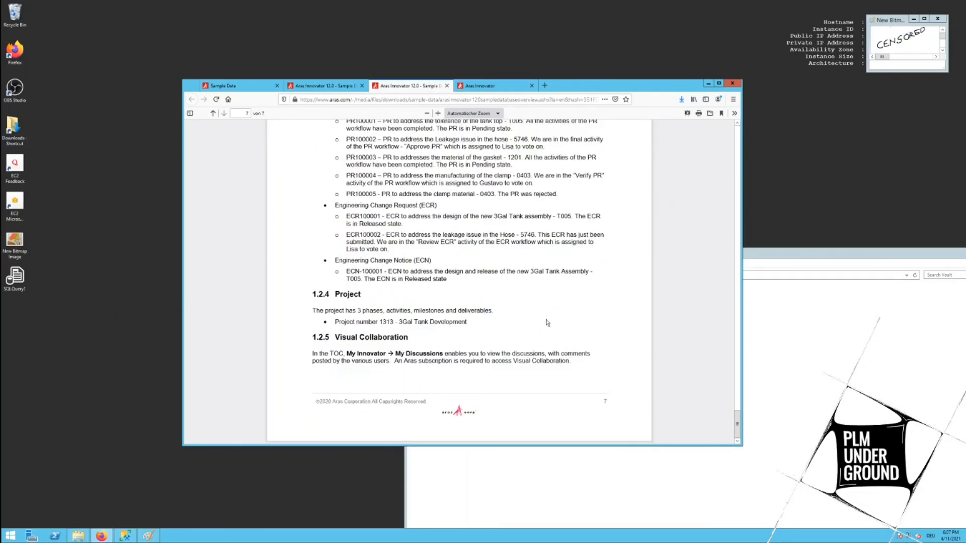
{"action": "scroll", "coordinate": [546, 322], "scroll_direction": "up", "scroll_amount": 3}
{"action": "scroll", "coordinate": [546, 322], "scroll_direction": "up", "scroll_amount": 3}
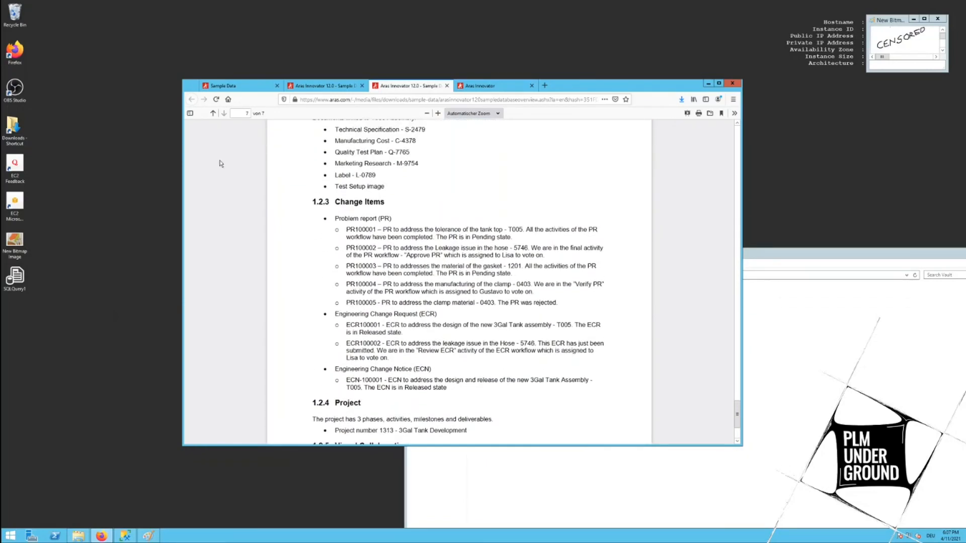
{"action": "left_click", "coordinate": [227, 85]}
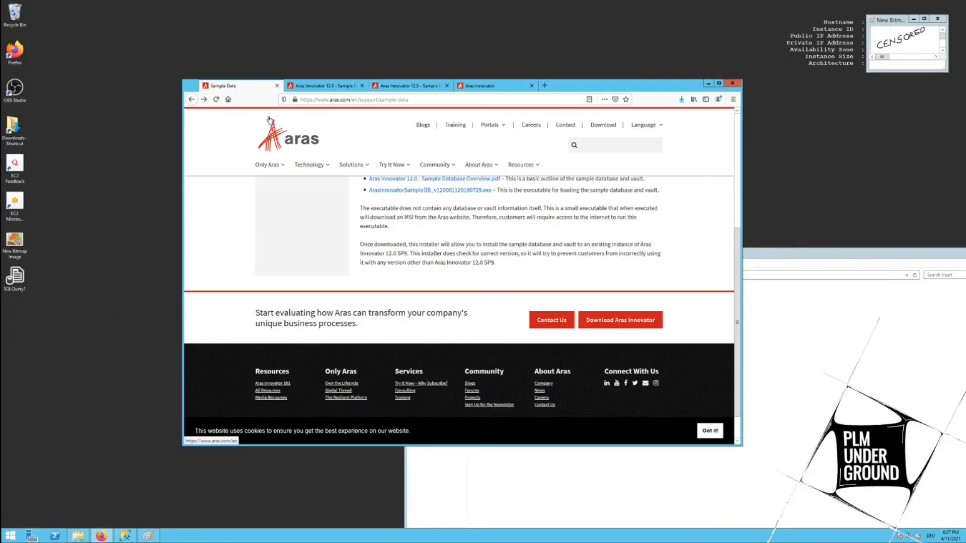